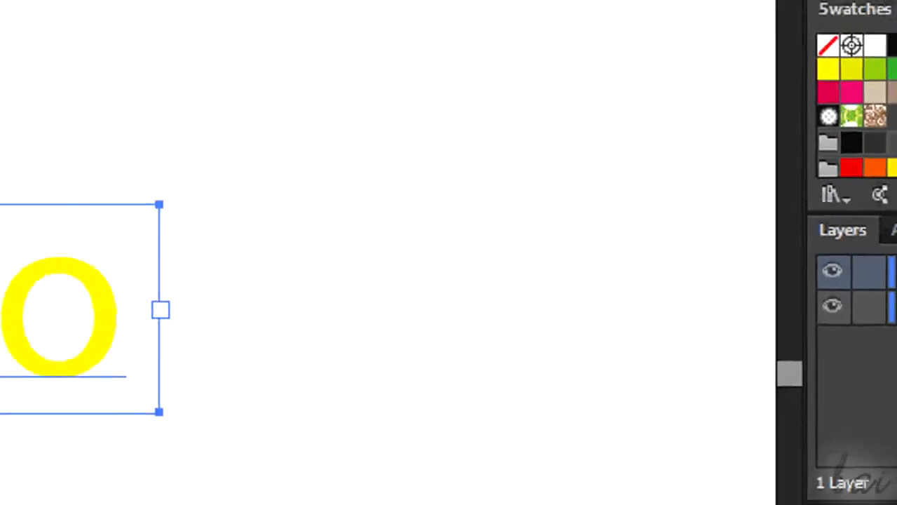
Convert the Hello text to outlines and reshape the inner contour of the letter o with the Pen tool
{"action": "left_click", "coordinate": [219, 27]}
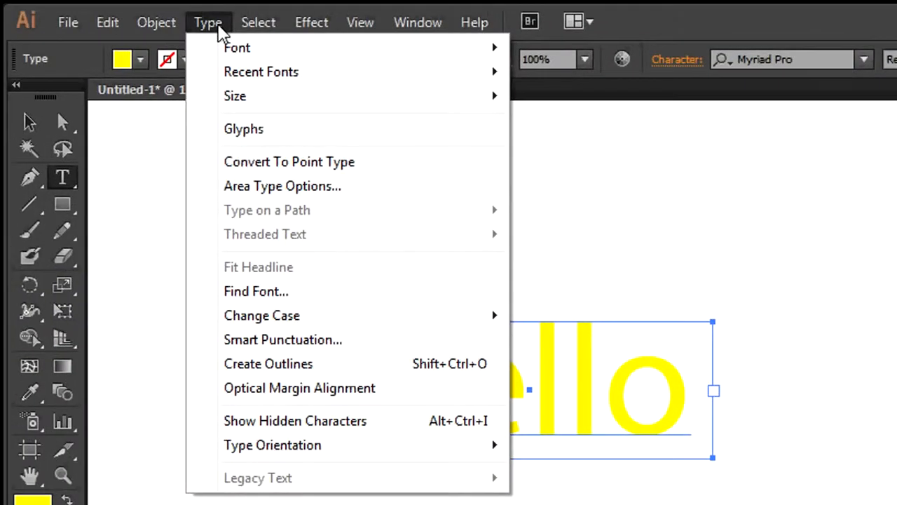
{"action": "left_click", "coordinate": [272, 365]}
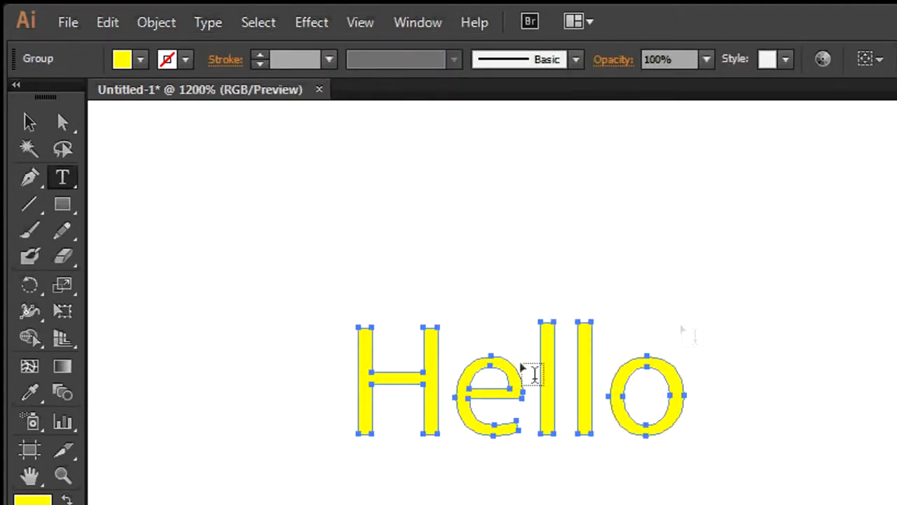
{"action": "left_click", "coordinate": [39, 181]}
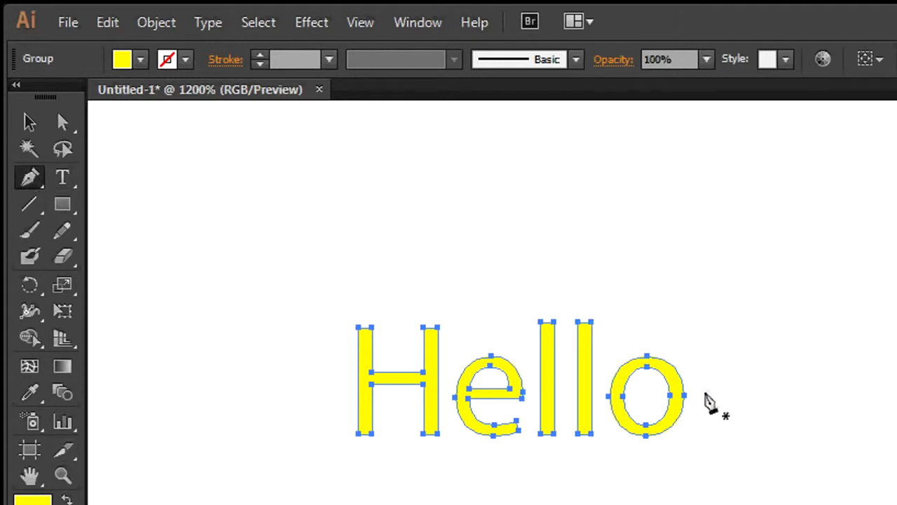
{"action": "left_click", "coordinate": [647, 367], "text": "alt"}
{"action": "left_click_drag", "start_coordinate": [647, 369], "coordinate": [624, 367]}
{"action": "left_click_drag", "start_coordinate": [647, 425], "coordinate": [691, 429]}
{"action": "left_click", "coordinate": [624, 397], "text": "ctrl"}
{"action": "left_click_drag", "start_coordinate": [624, 397], "coordinate": [624, 431], "text": "alt"}
{"action": "left_click", "coordinate": [784, 414], "text": "ctrl"}
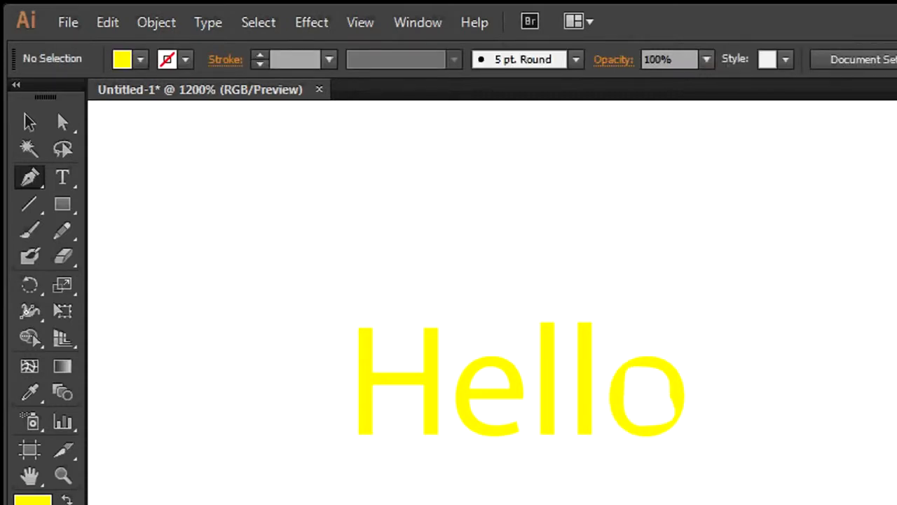
Select the whole outlined Hello group and start a 3D Extrude & Bevel effect on it with the preview enabled
{"action": "left_click", "coordinate": [32, 123]}
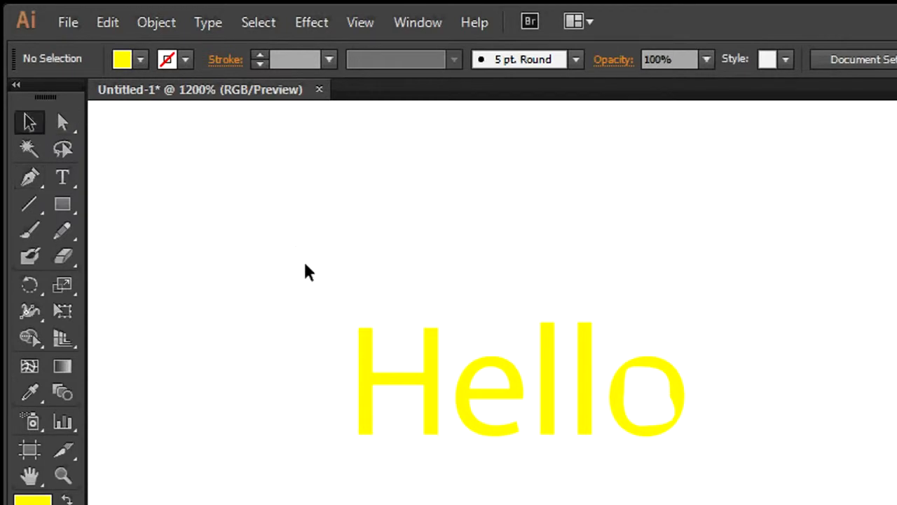
{"action": "left_click_drag", "start_coordinate": [739, 482], "coordinate": [176, 293]}
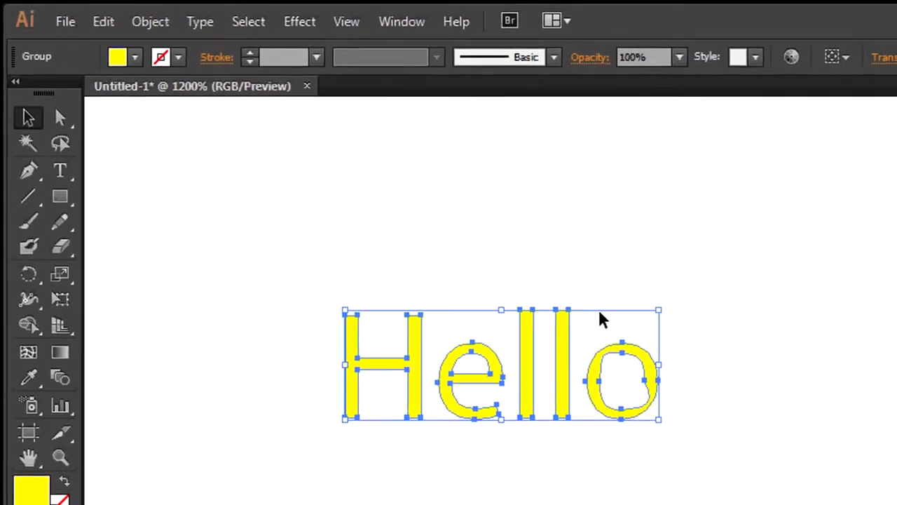
{"action": "left_click", "coordinate": [290, 22]}
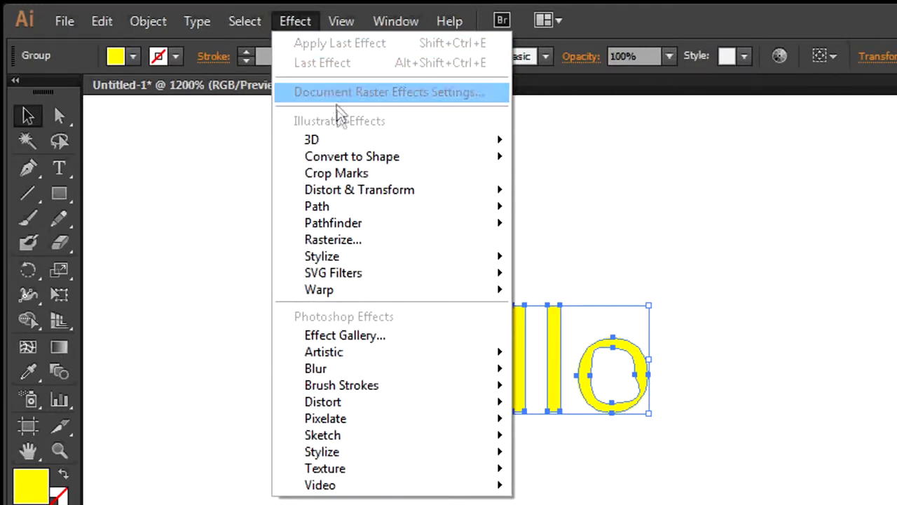
{"action": "mouse_move", "coordinate": [350, 141]}
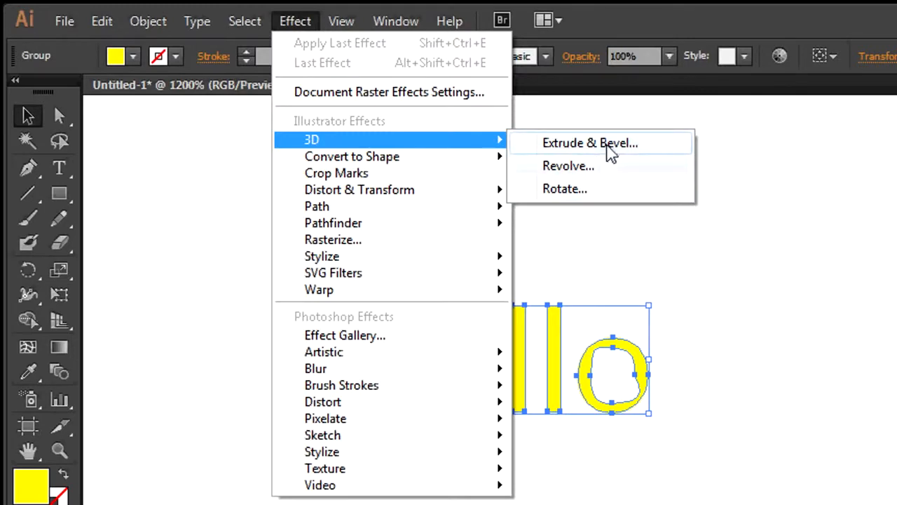
{"action": "left_click", "coordinate": [612, 154]}
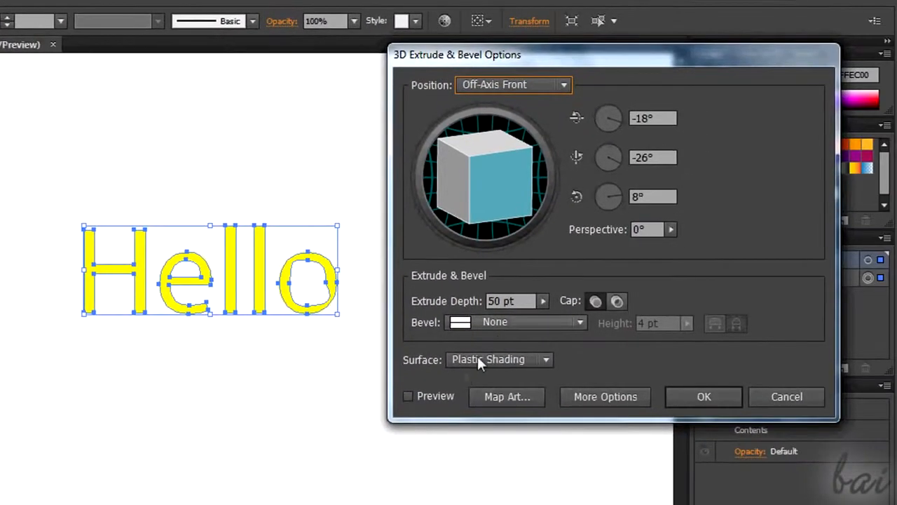
{"action": "left_click", "coordinate": [409, 397]}
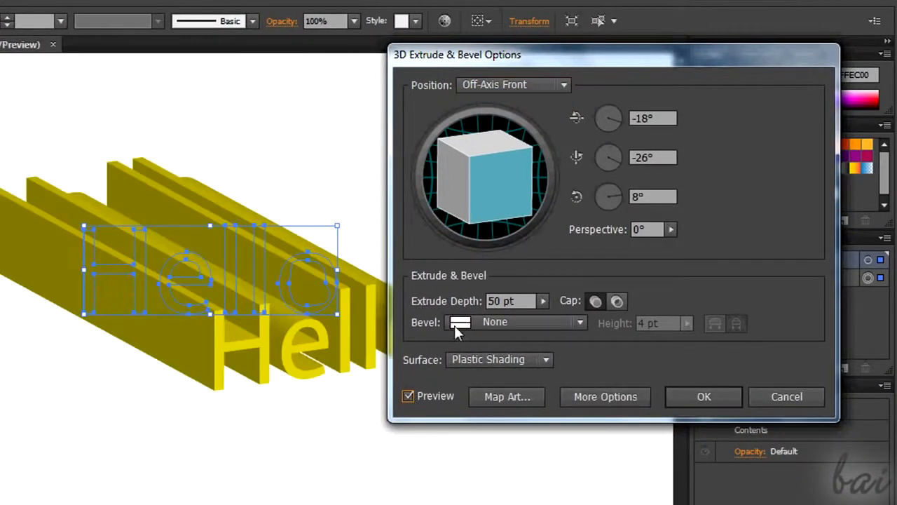
{"action": "left_click_drag", "start_coordinate": [575, 59], "coordinate": [635, 81]}
Set the extrude depth to 18 pt and rotate the 3D text to -18°, -31° and 5°
{"action": "left_click", "coordinate": [580, 342]}
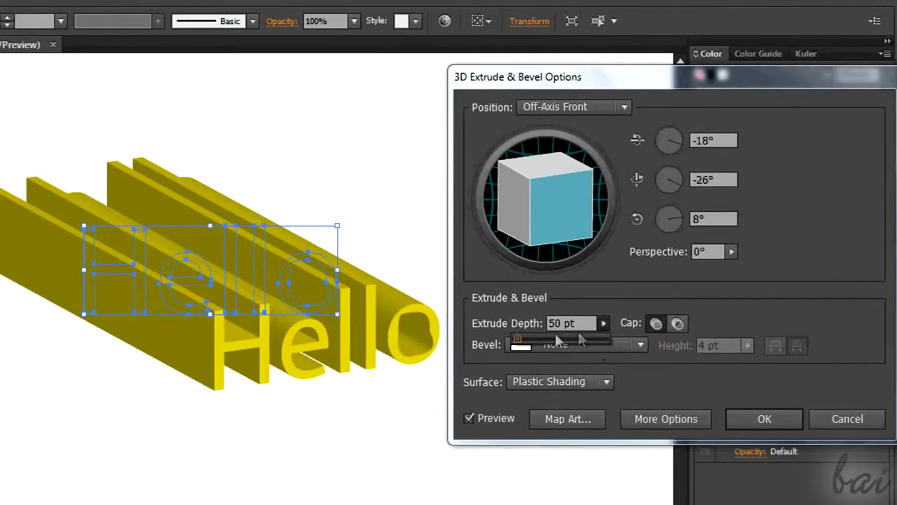
{"action": "left_click_drag", "start_coordinate": [520, 338], "coordinate": [518, 338]}
{"action": "left_click_drag", "start_coordinate": [582, 203], "coordinate": [559, 203]}
{"action": "left_click", "coordinate": [676, 183]}
{"action": "left_click_drag", "start_coordinate": [676, 177], "coordinate": [693, 201]}
{"action": "mouse_move", "coordinate": [670, 140]}
{"action": "left_mouse_down"}
{"action": "mouse_move", "coordinate": [680, 146]}
{"action": "mouse_move", "coordinate": [684, 134]}
{"action": "mouse_move", "coordinate": [682, 144]}
{"action": "left_mouse_up"}
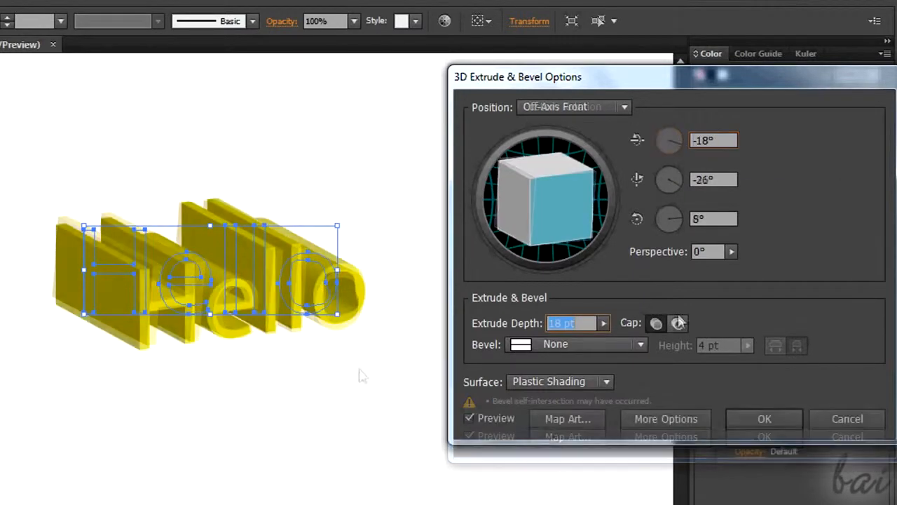
Try the hollow cap on the extruded text and return to the solid cap
{"action": "left_click", "coordinate": [679, 322]}
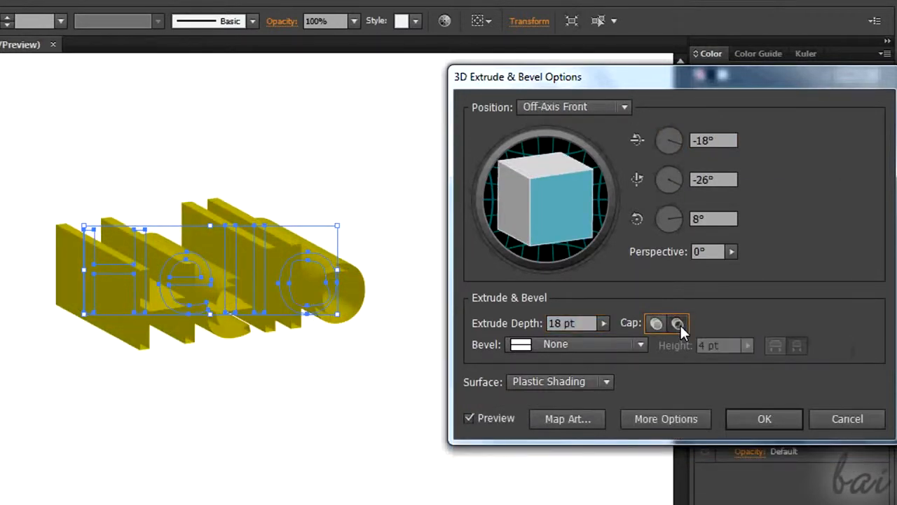
{"action": "left_click", "coordinate": [655, 324]}
{"action": "left_click", "coordinate": [678, 323]}
{"action": "left_click", "coordinate": [657, 324]}
{"action": "left_click", "coordinate": [640, 344]}
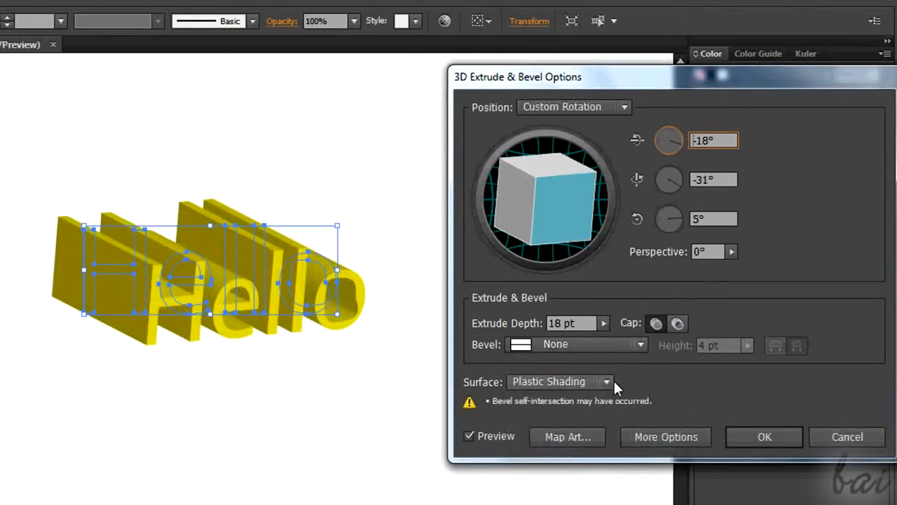
Try the Wireframe, No Shading and Diffuse Shading surfaces on the extruded text and return to Plastic Shading
{"action": "left_click", "coordinate": [605, 381]}
{"action": "left_click", "coordinate": [593, 398]}
{"action": "left_click", "coordinate": [605, 381]}
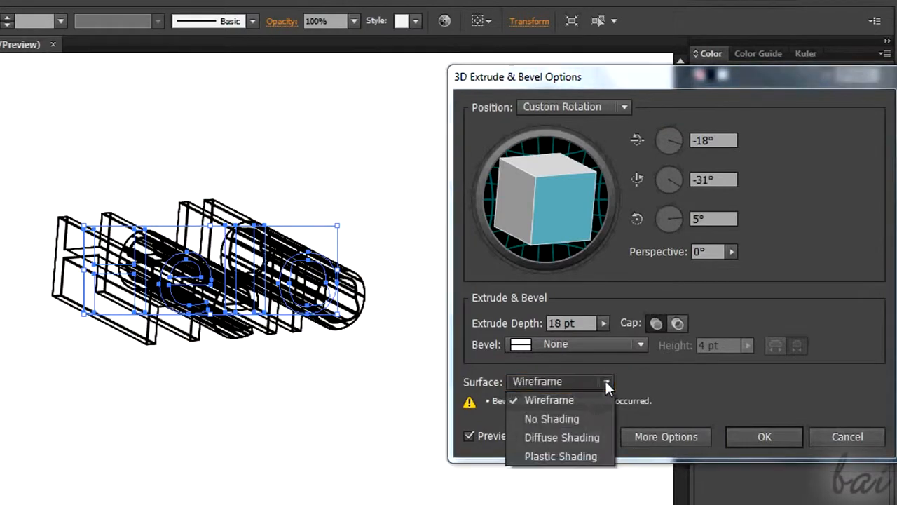
{"action": "left_click", "coordinate": [596, 418]}
{"action": "left_click", "coordinate": [607, 383]}
{"action": "left_click", "coordinate": [593, 437]}
{"action": "left_click", "coordinate": [605, 381]}
{"action": "left_click", "coordinate": [588, 454]}
Reveal the additional lighting options of the 3D effect and reposition the dialog so they can be reached
{"action": "left_click_drag", "start_coordinate": [695, 86], "coordinate": [628, 75]}
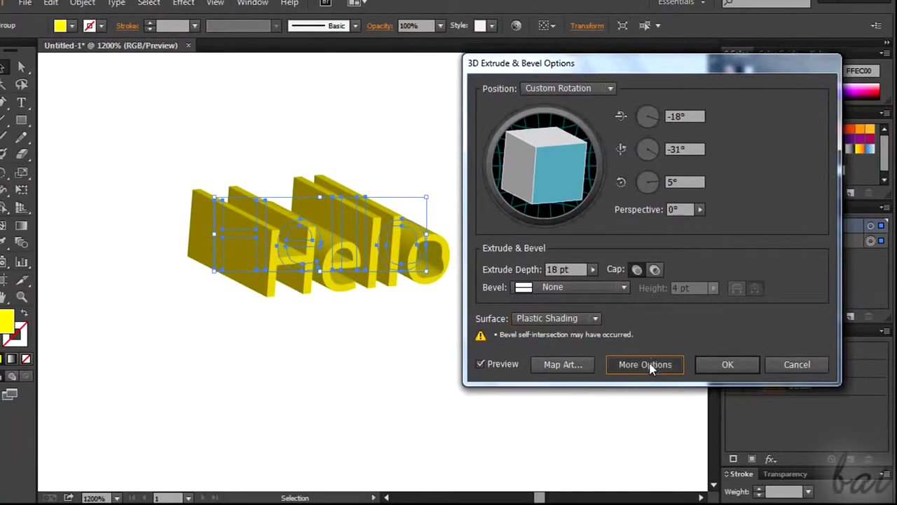
{"action": "left_click", "coordinate": [599, 426]}
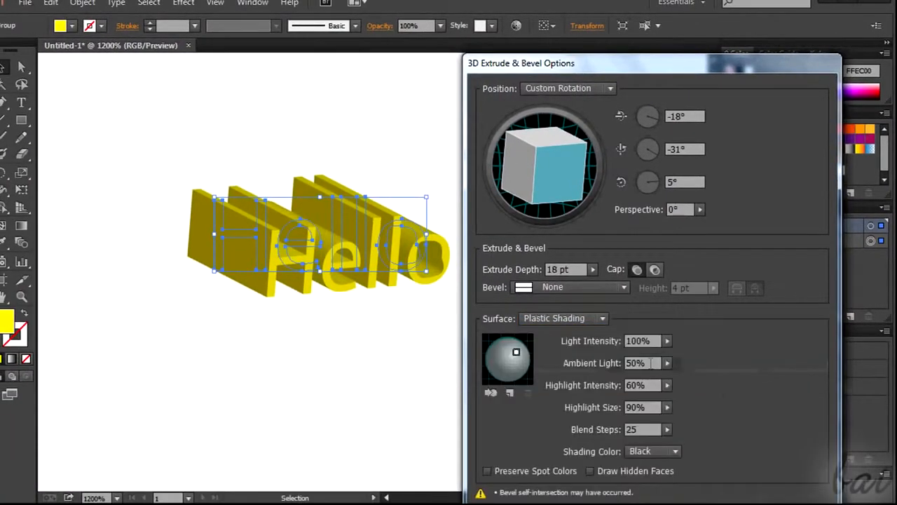
{"action": "left_click_drag", "start_coordinate": [597, 65], "coordinate": [596, 10]}
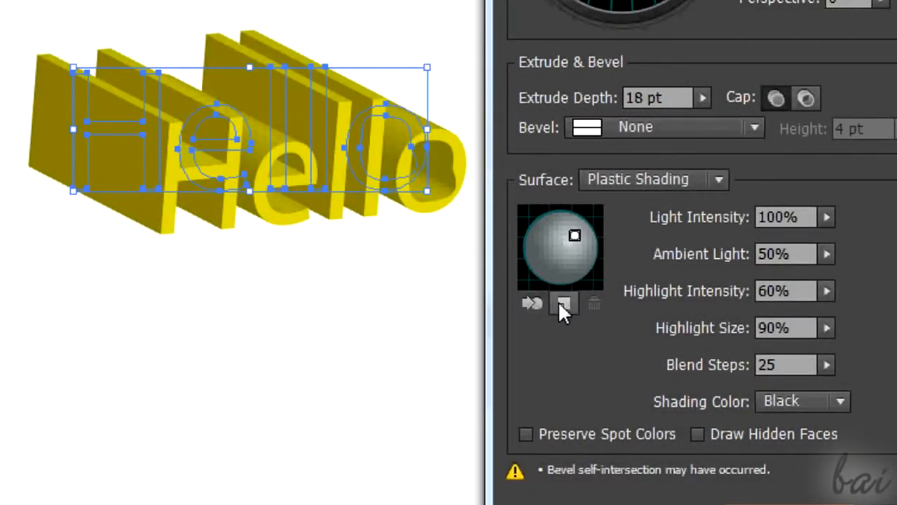
Add a second light, move it to the lower right of the shading sphere and delete it
{"action": "left_click", "coordinate": [563, 304]}
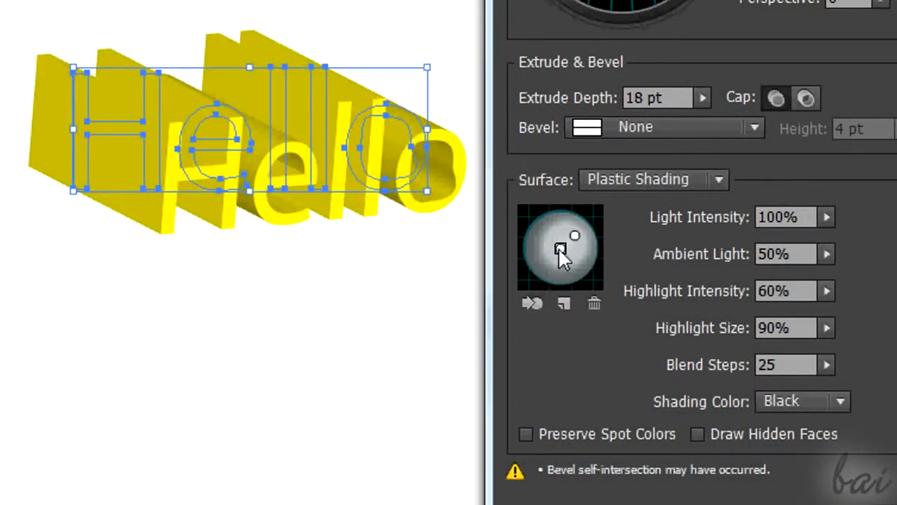
{"action": "mouse_move", "coordinate": [558, 252]}
{"action": "left_mouse_down"}
{"action": "mouse_move", "coordinate": [544, 270]}
{"action": "mouse_move", "coordinate": [578, 270]}
{"action": "left_mouse_up"}
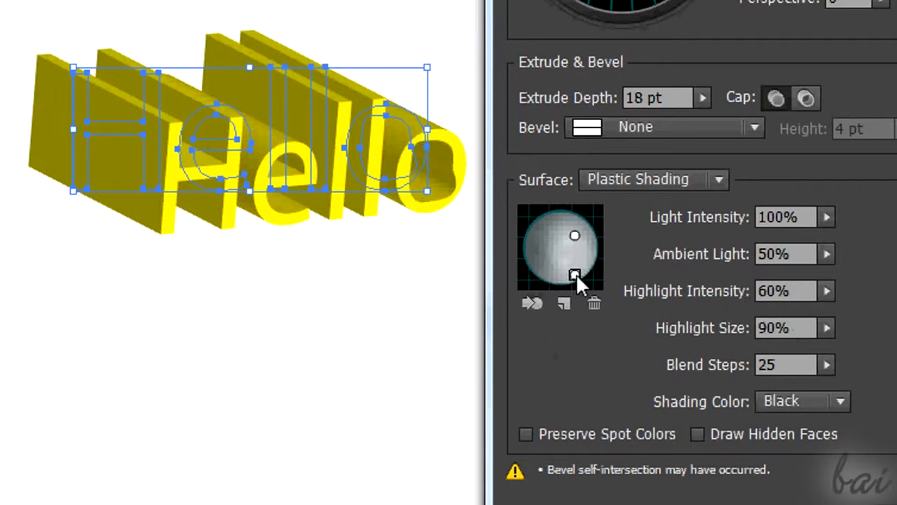
{"action": "left_click", "coordinate": [588, 301]}
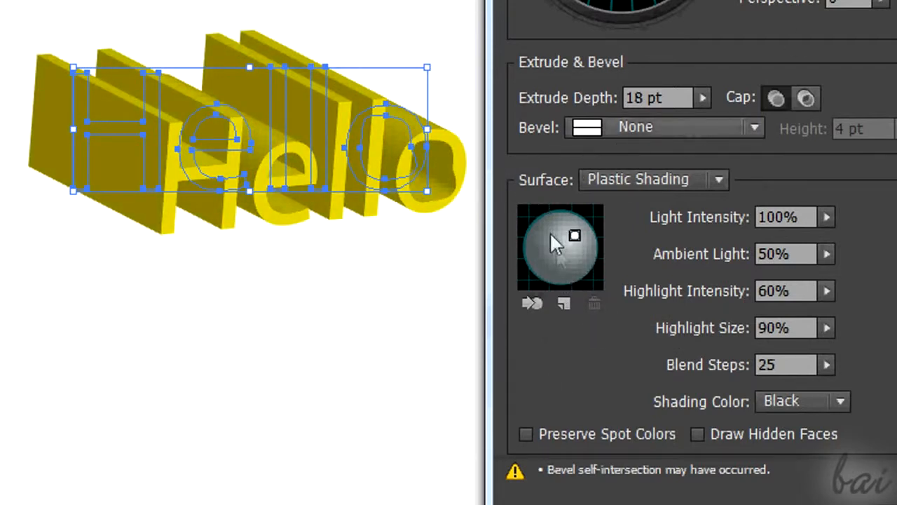
Reposition the light to the upper left of the shading sphere, trying it behind the text and bringing it back to the front
{"action": "left_click", "coordinate": [540, 303]}
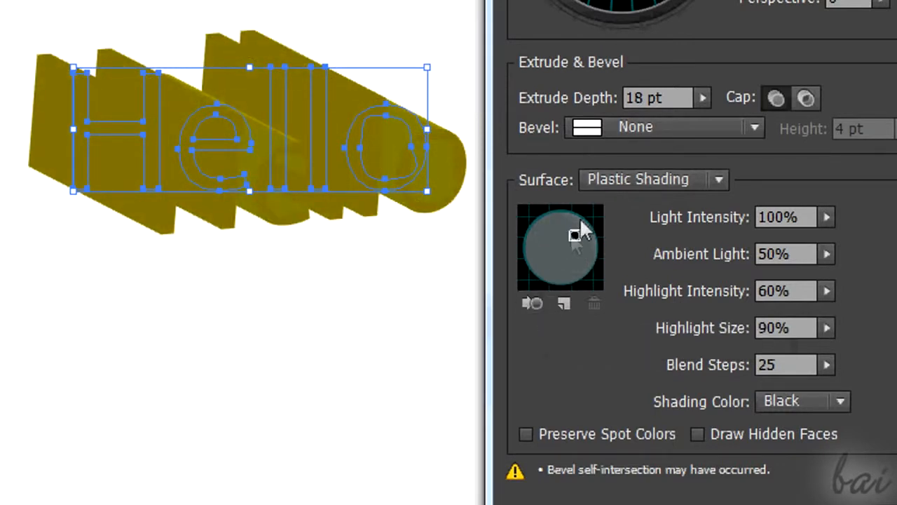
{"action": "mouse_move", "coordinate": [584, 252]}
{"action": "left_mouse_down"}
{"action": "mouse_move", "coordinate": [567, 273]}
{"action": "mouse_move", "coordinate": [547, 277]}
{"action": "mouse_move", "coordinate": [538, 223]}
{"action": "left_mouse_up"}
{"action": "left_click", "coordinate": [535, 306]}
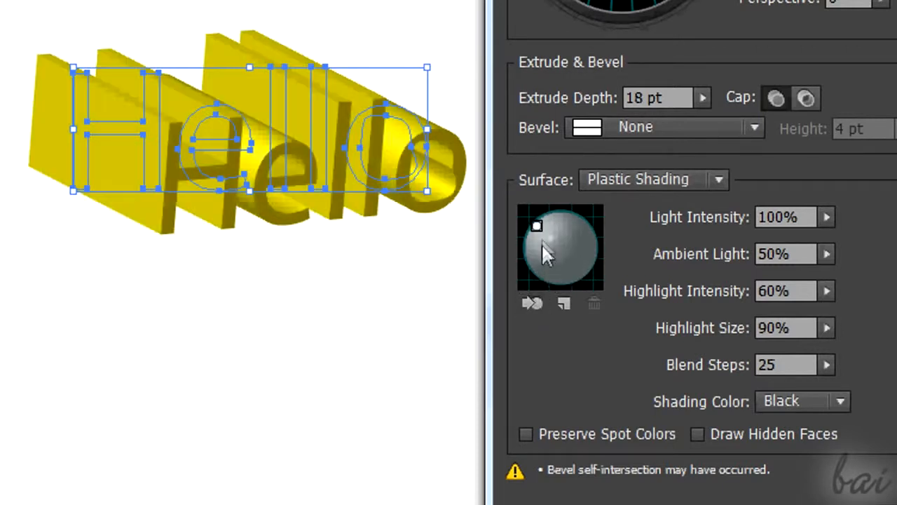
{"action": "mouse_move", "coordinate": [537, 220]}
{"action": "left_mouse_down"}
{"action": "mouse_move", "coordinate": [560, 239]}
{"action": "mouse_move", "coordinate": [544, 222]}
{"action": "left_mouse_up"}
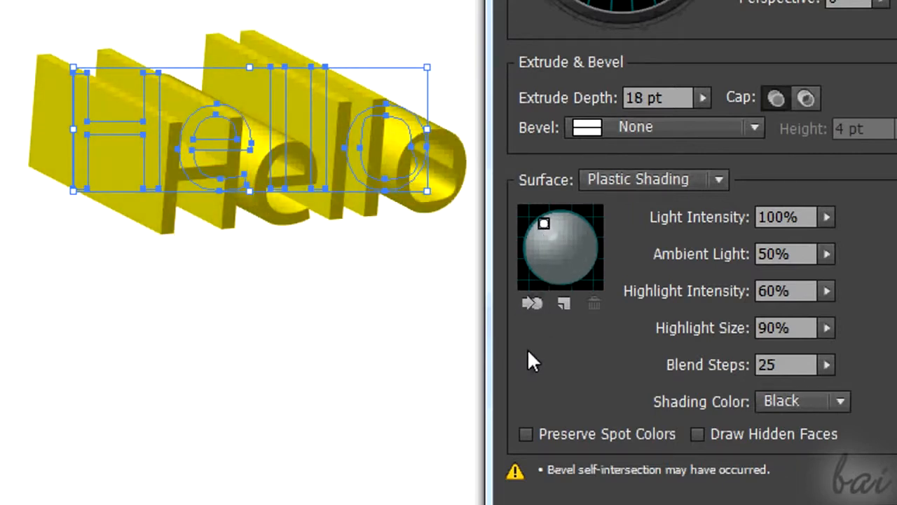
Set ambient light to 25%, highlight intensity and highlight size to 100% and blend steps to 0, and apply the effect
{"action": "left_click", "coordinate": [827, 217]}
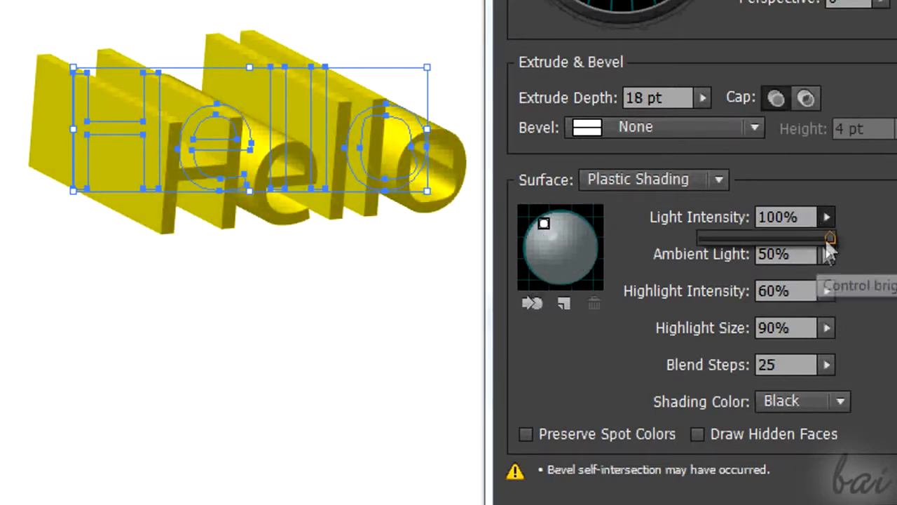
{"action": "left_click_drag", "start_coordinate": [826, 239], "coordinate": [835, 212]}
{"action": "left_click", "coordinate": [827, 254]}
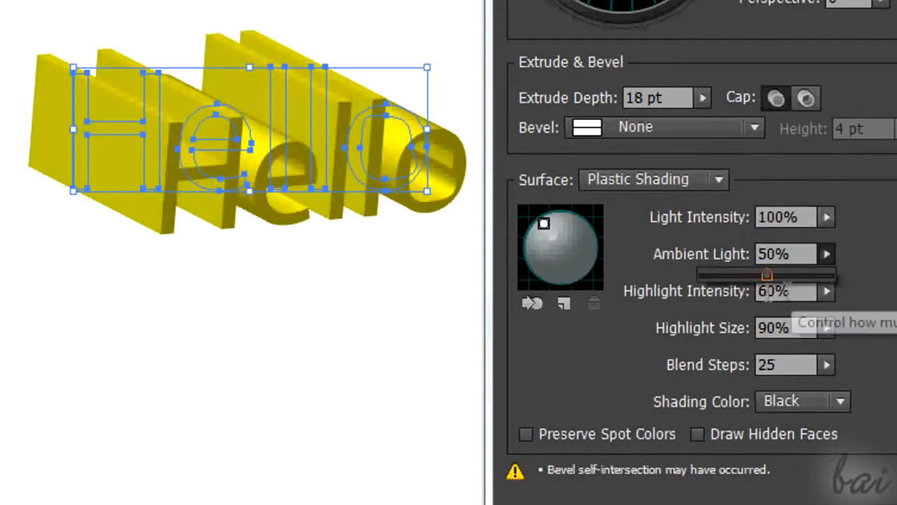
{"action": "left_click_drag", "start_coordinate": [706, 273], "coordinate": [734, 272]}
{"action": "left_click", "coordinate": [828, 291]}
{"action": "left_click_drag", "start_coordinate": [776, 312], "coordinate": [746, 316]}
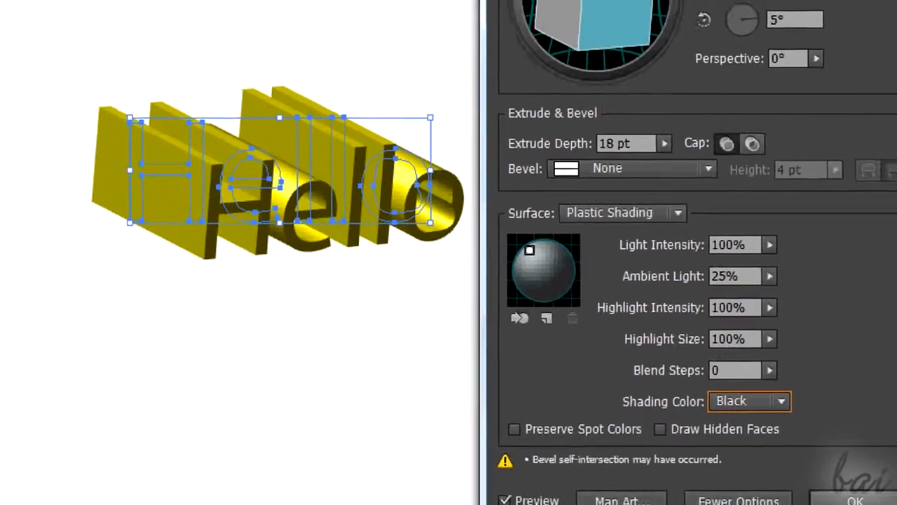
{"action": "key", "text": "Return"}
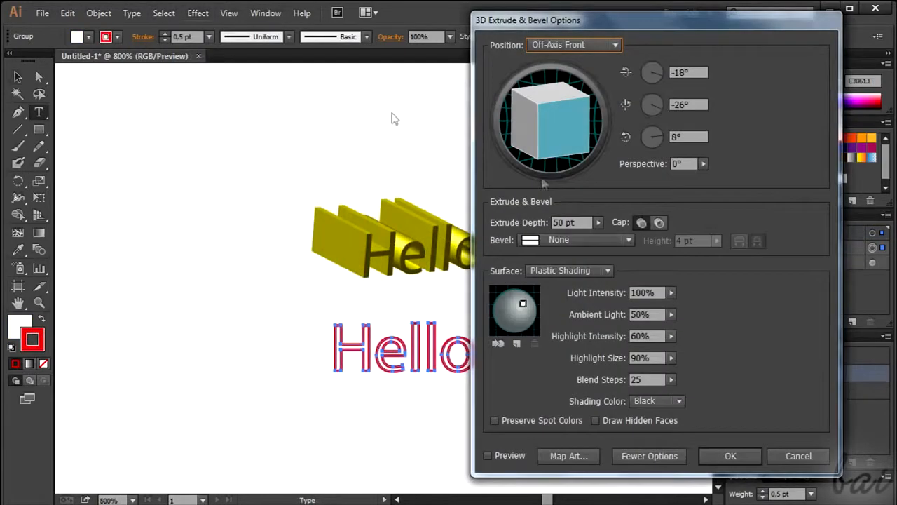
Preview the 3D Extrude & Bevel effect on the red-stroked Hello group
{"action": "left_click", "coordinate": [488, 456]}
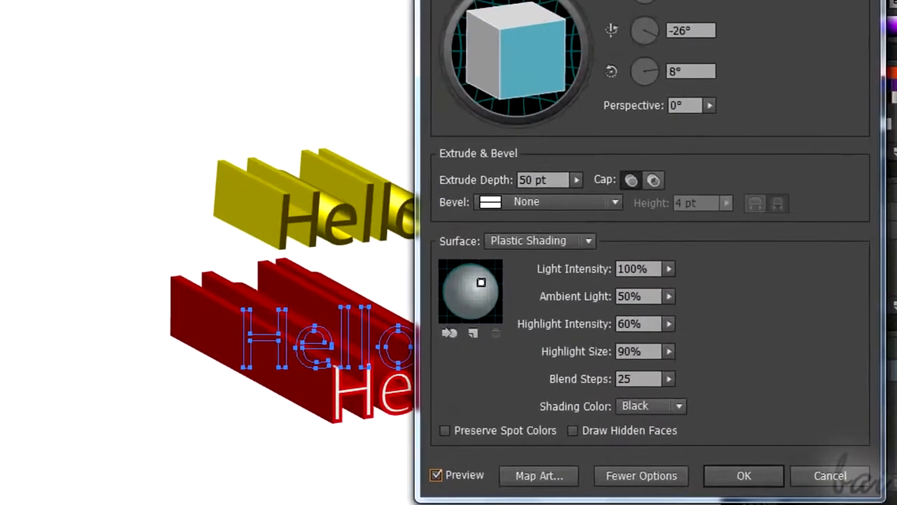
{"action": "left_click_drag", "start_coordinate": [631, 2], "coordinate": [706, 1]}
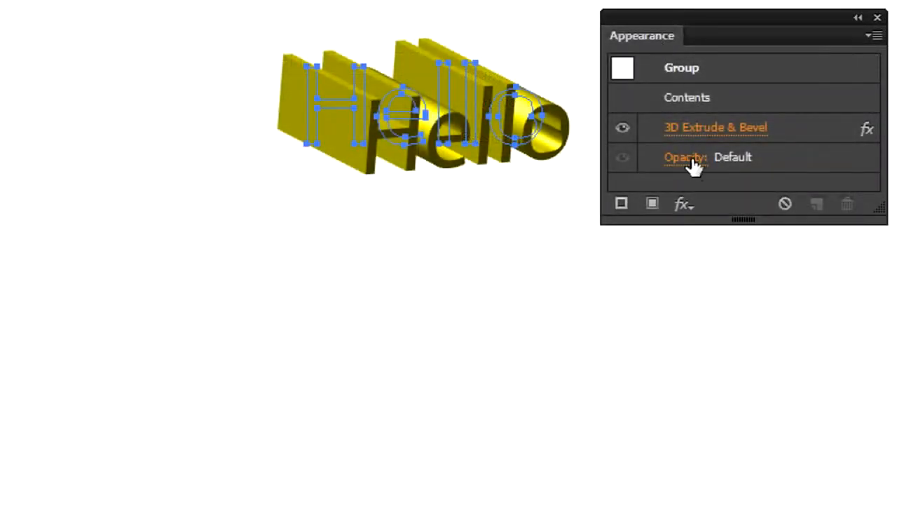
Try 40% opacity on the extruded yellow Hello group and restore it to 100%
{"action": "left_click", "coordinate": [693, 163]}
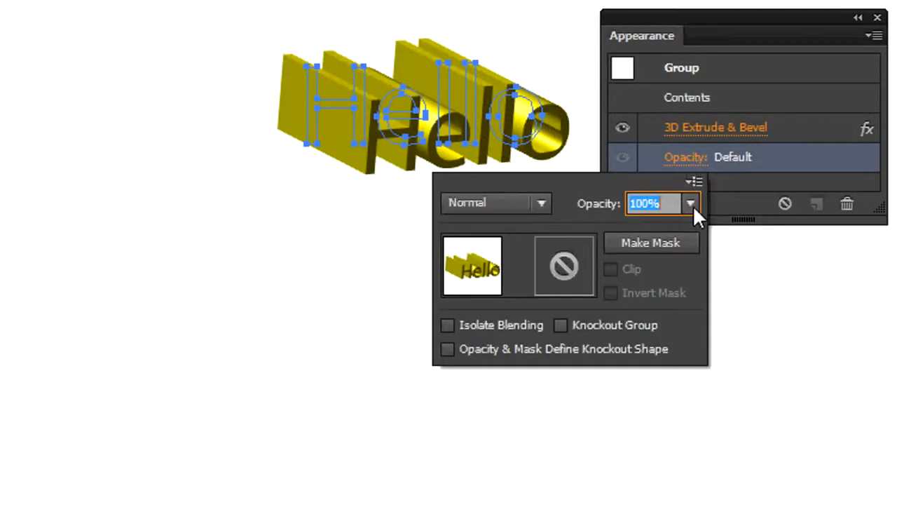
{"action": "left_click", "coordinate": [692, 204]}
{"action": "left_click", "coordinate": [720, 329]}
{"action": "left_click", "coordinate": [692, 205]}
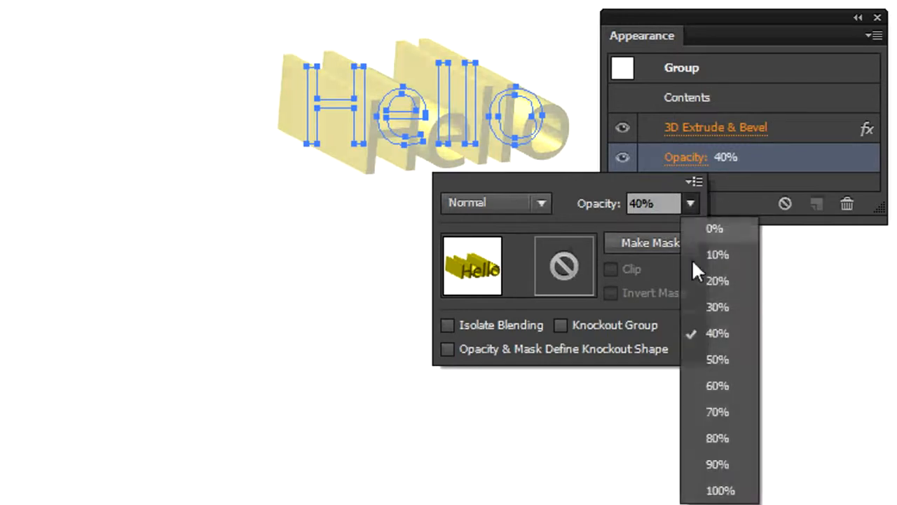
{"action": "left_click", "coordinate": [721, 490]}
{"action": "left_click", "coordinate": [714, 159]}
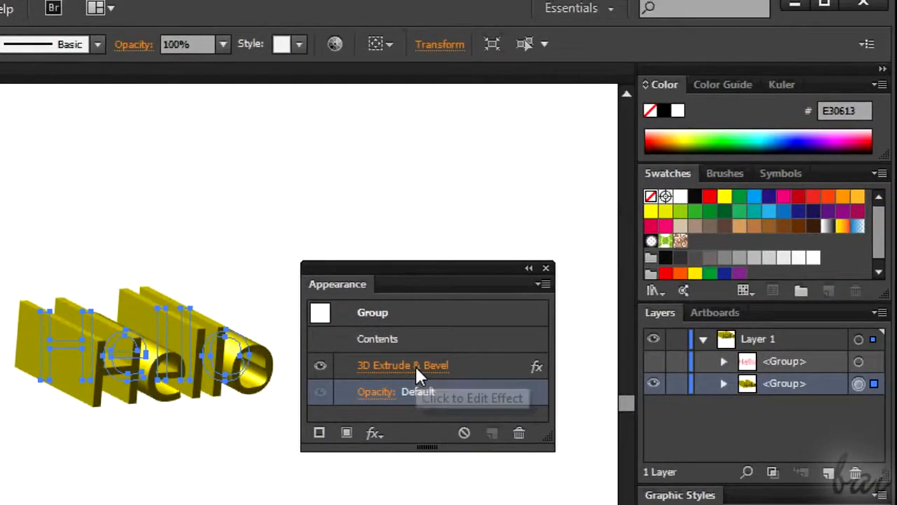
Reopen the 3D Extrude & Bevel settings applied to the yellow Hello group, review them and close them
{"action": "left_click", "coordinate": [515, 292]}
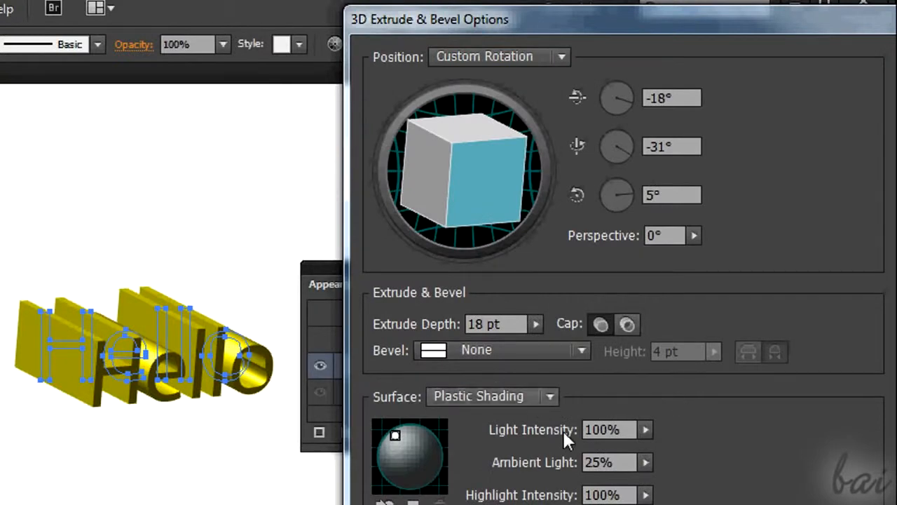
{"action": "key", "text": "Return"}
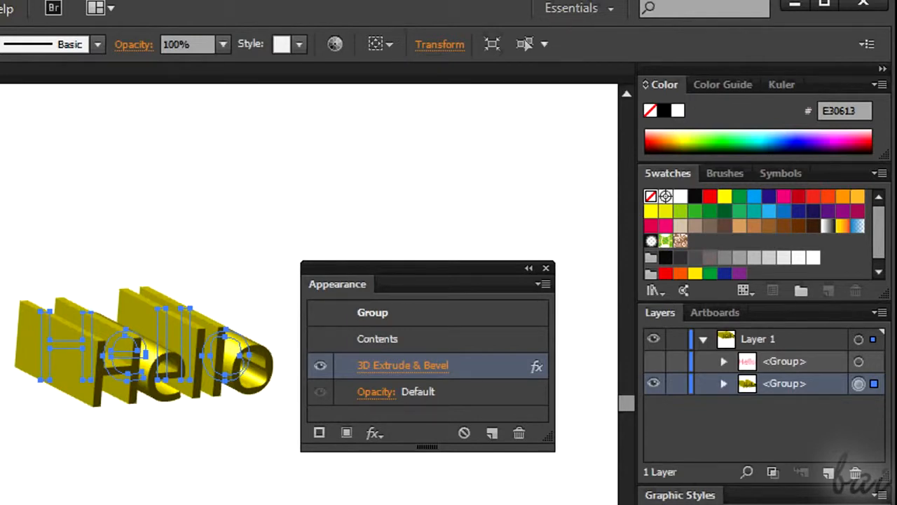
Add a Drop Shadow to the extruded Hello group in Multiply mode with 37% opacity, X offset -2 mm, Y offset 1 mm and 0 mm blur
{"action": "left_click", "coordinate": [0, 9]}
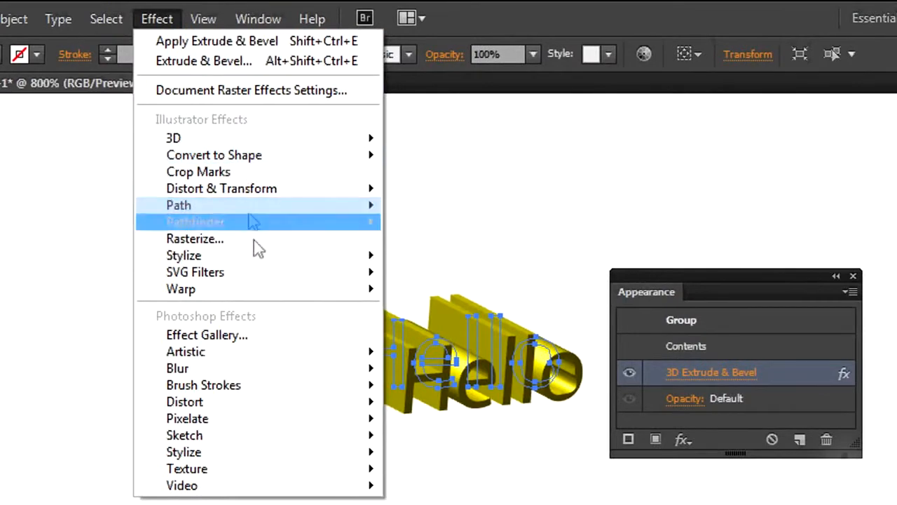
{"action": "mouse_move", "coordinate": [256, 257]}
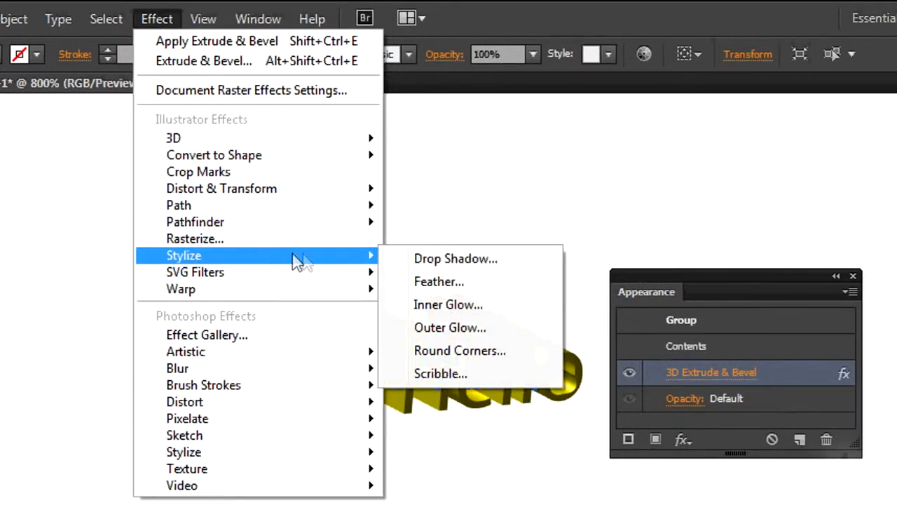
{"action": "left_click", "coordinate": [424, 259]}
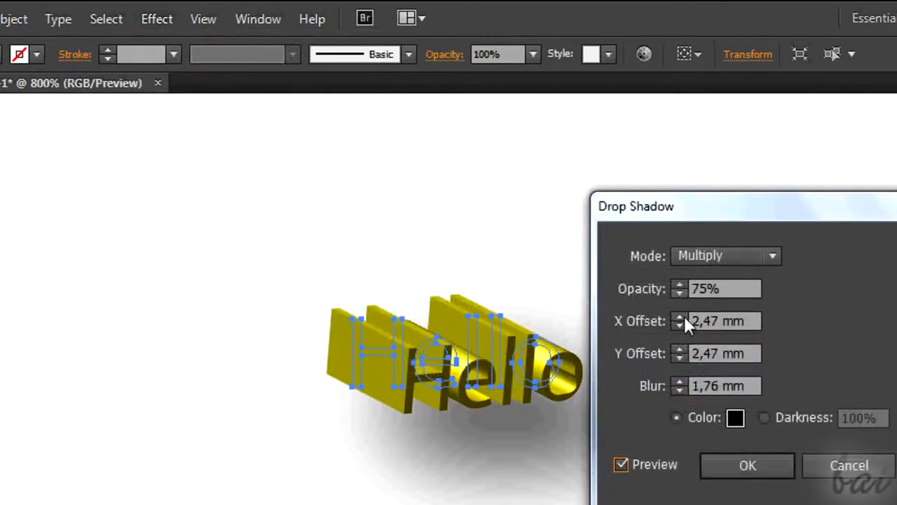
{"action": "left_click", "coordinate": [680, 390]}
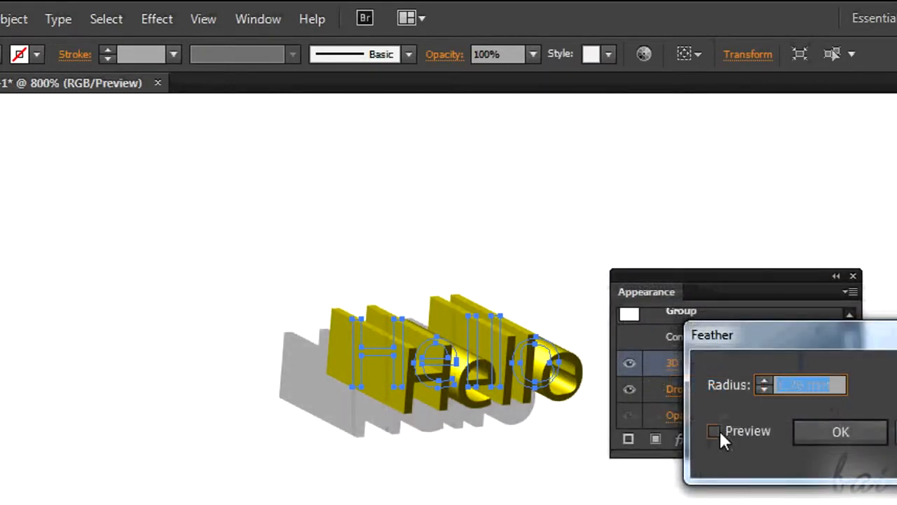
Add a Feather effect with a 0,5 mm radius to the Hello group, checking it in the preview
{"action": "left_click", "coordinate": [718, 431]}
{"action": "left_click", "coordinate": [766, 388]}
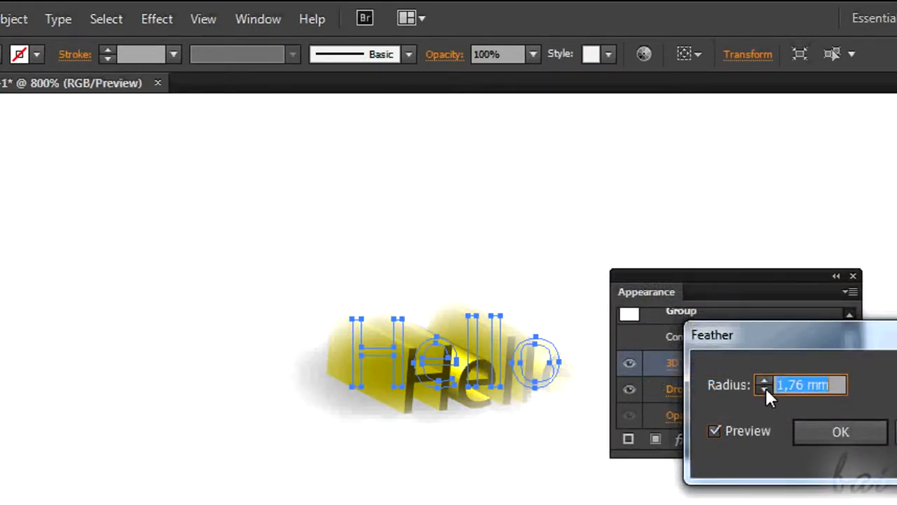
{"action": "left_click", "coordinate": [766, 388]}
{"action": "left_click", "coordinate": [719, 435]}
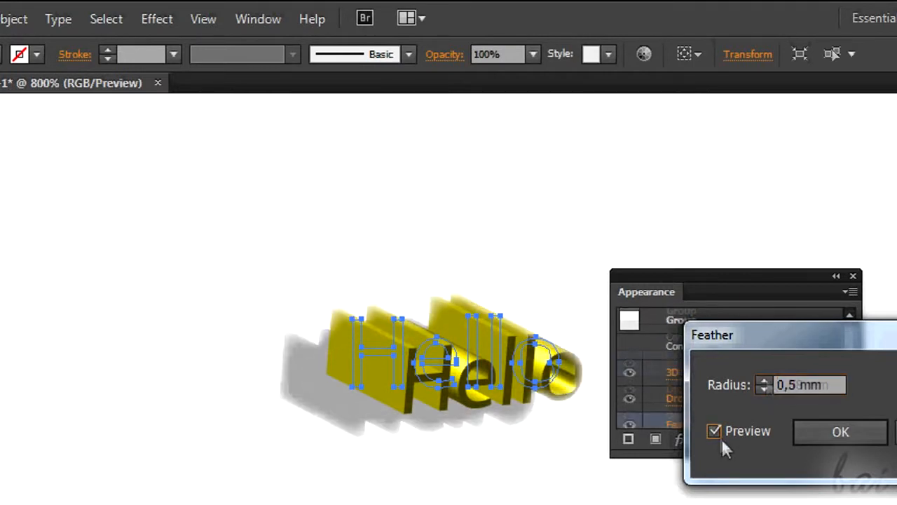
{"action": "left_click", "coordinate": [845, 434]}
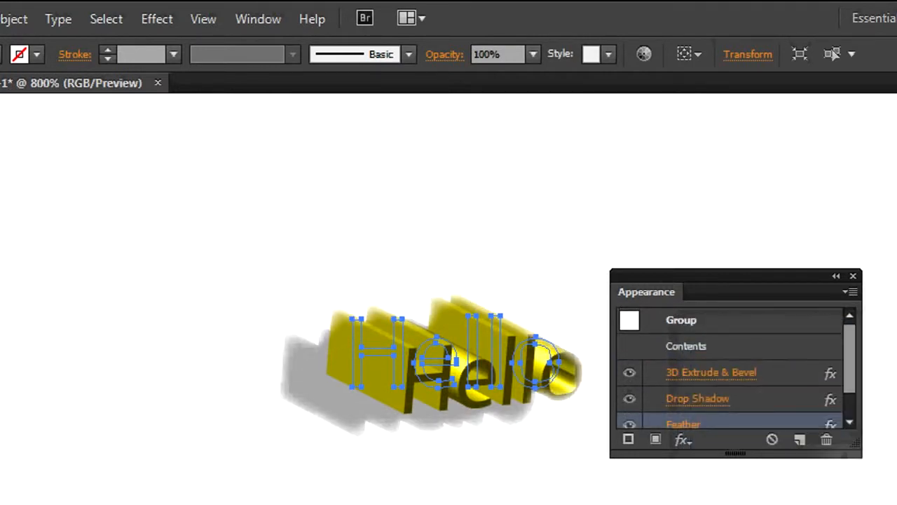
Toggle the visibility of the Feather, Drop Shadow and 3D Extrude & Bevel effects off and on to compare their contribution
{"action": "left_click_drag", "start_coordinate": [844, 369], "coordinate": [854, 391]}
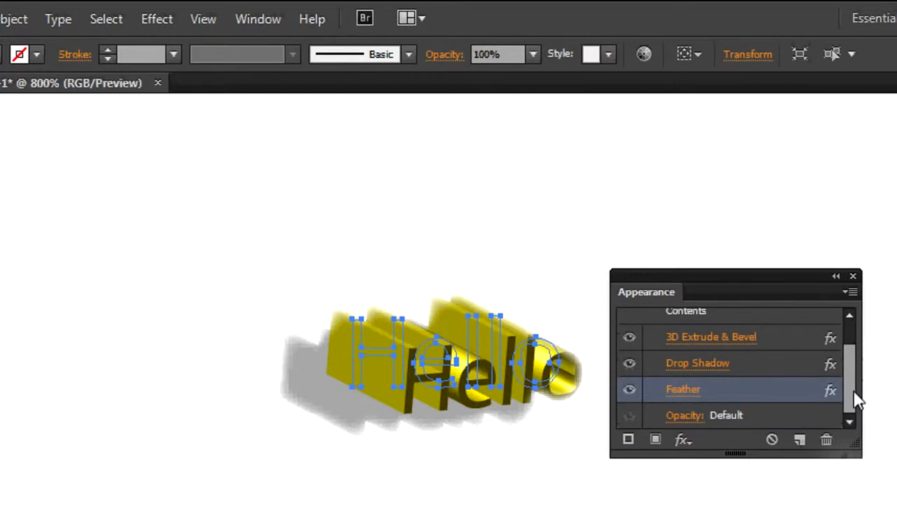
{"action": "left_click", "coordinate": [627, 389]}
{"action": "left_click", "coordinate": [628, 391]}
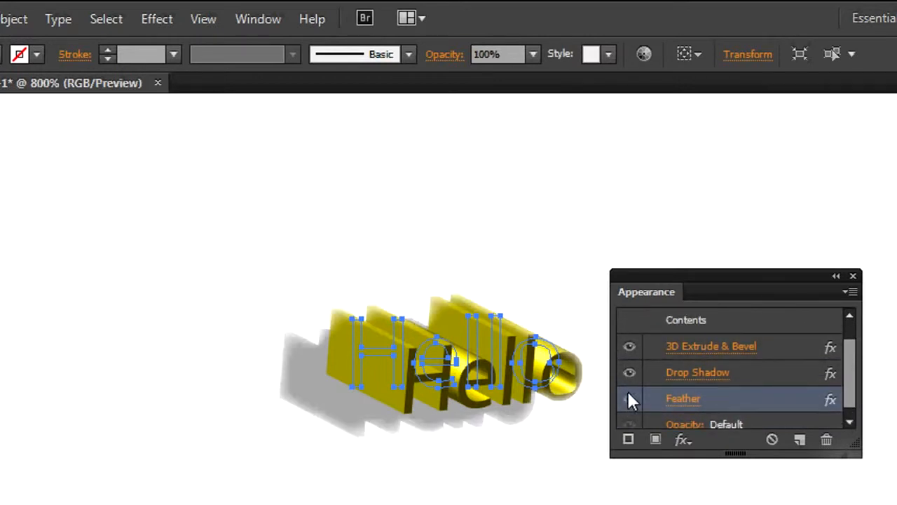
{"action": "left_click", "coordinate": [629, 373]}
{"action": "left_click", "coordinate": [629, 373]}
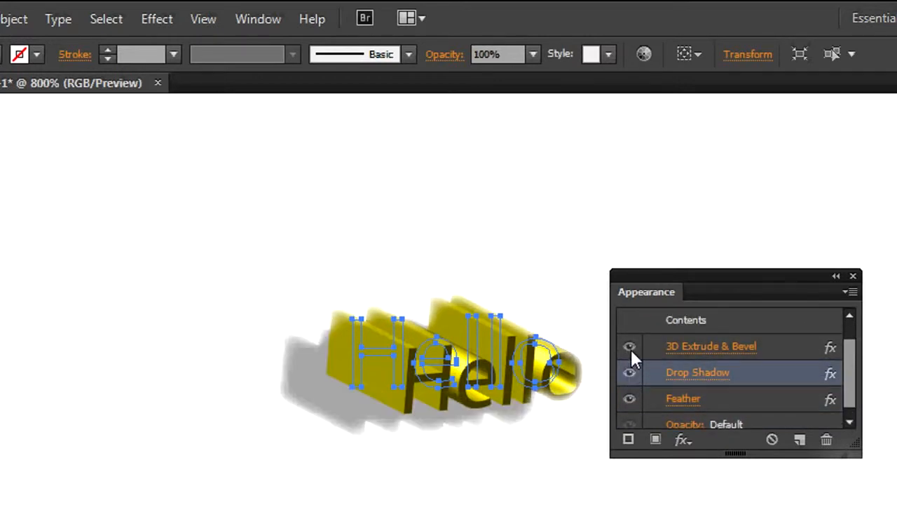
{"action": "left_click", "coordinate": [631, 348]}
{"action": "left_click", "coordinate": [629, 346]}
Hide the Feather effect on the Hello group and review its Drop Shadow settings without changing them
{"action": "scroll", "coordinate": [849, 374], "scroll_direction": "down", "scroll_amount": 1}
{"action": "left_click", "coordinate": [701, 388]}
{"action": "left_click", "coordinate": [630, 389]}
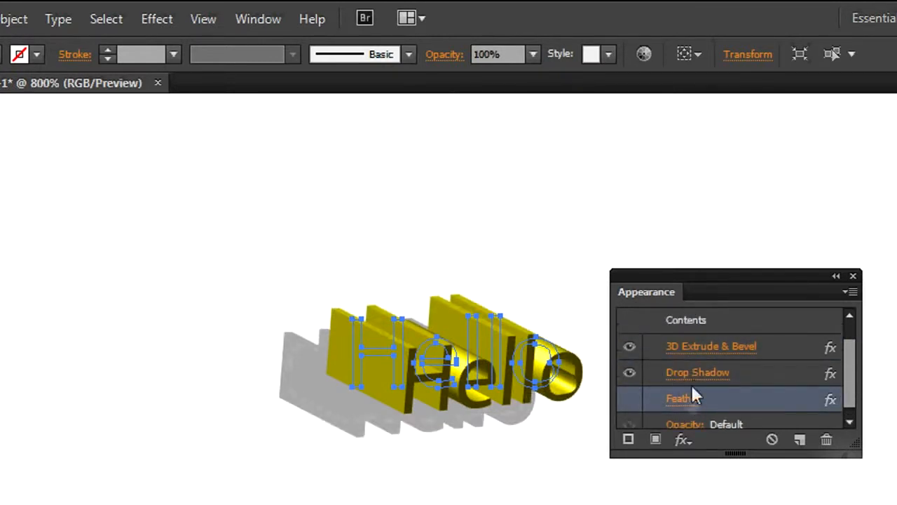
{"action": "left_click", "coordinate": [701, 372]}
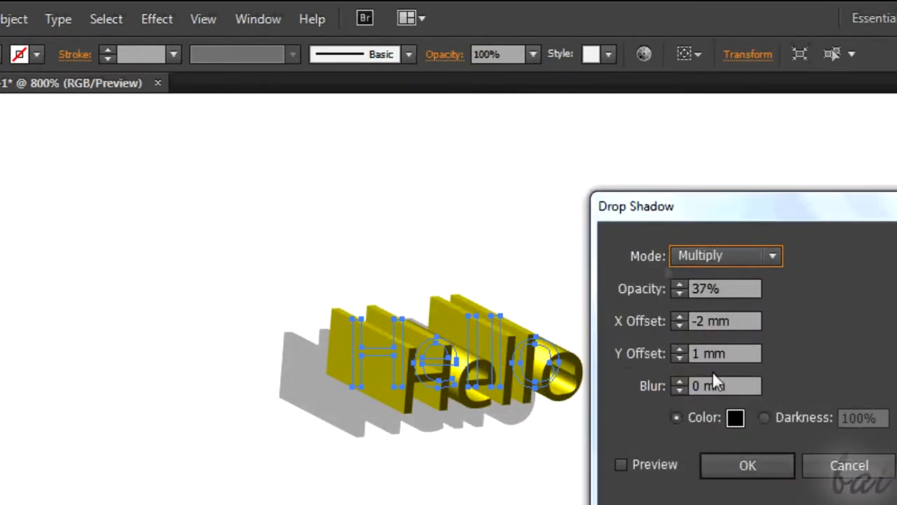
{"action": "left_click", "coordinate": [850, 465]}
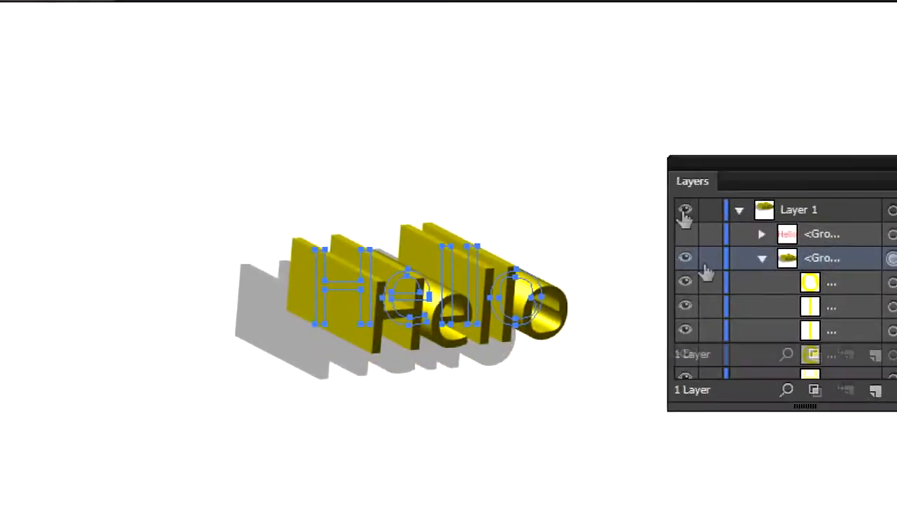
Expand the extruded Hello group in the layers and select each of its letter paths individually
{"action": "left_click", "coordinate": [762, 245]}
{"action": "left_click_drag", "start_coordinate": [795, 159], "coordinate": [730, 154]}
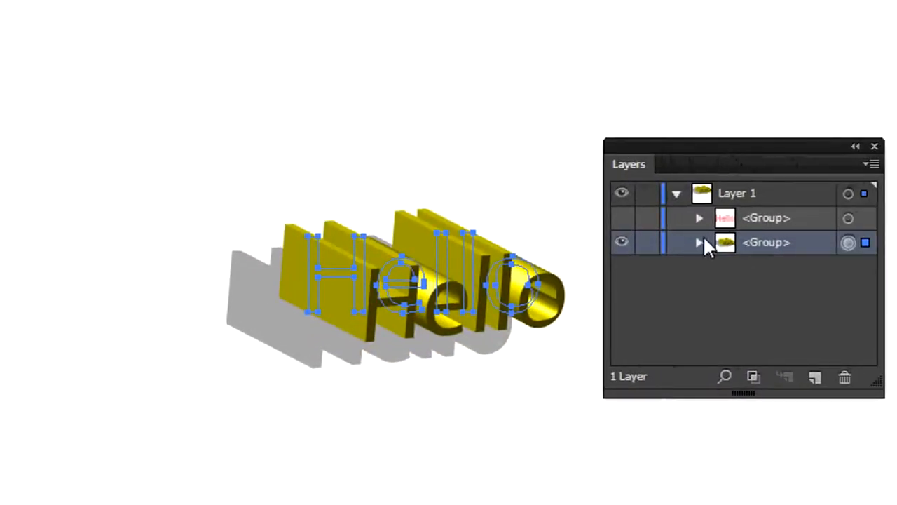
{"action": "left_click", "coordinate": [699, 242]}
{"action": "left_click", "coordinate": [772, 268]}
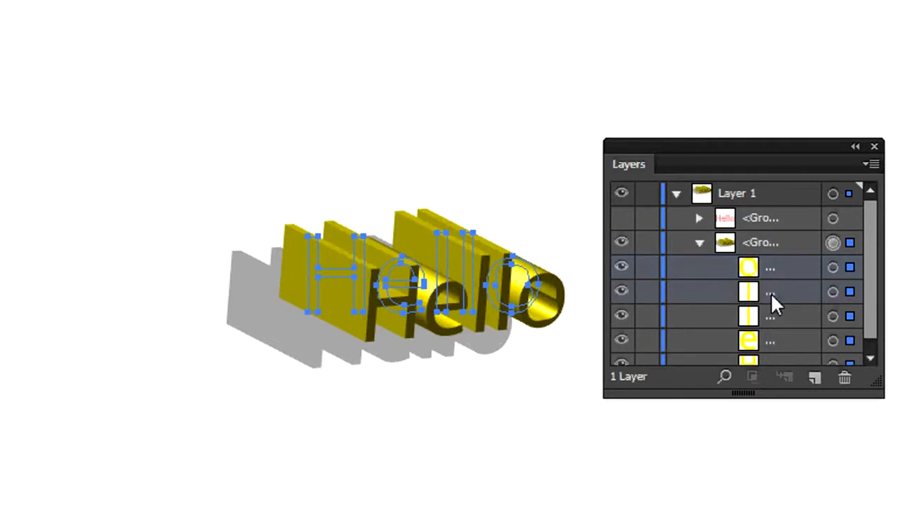
{"action": "left_click", "coordinate": [833, 267]}
{"action": "left_click", "coordinate": [833, 292]}
{"action": "left_click", "coordinate": [833, 316]}
{"action": "scroll", "coordinate": [873, 286], "scroll_direction": "down", "scroll_amount": 1}
{"action": "left_click", "coordinate": [833, 328]}
{"action": "left_click", "coordinate": [833, 354]}
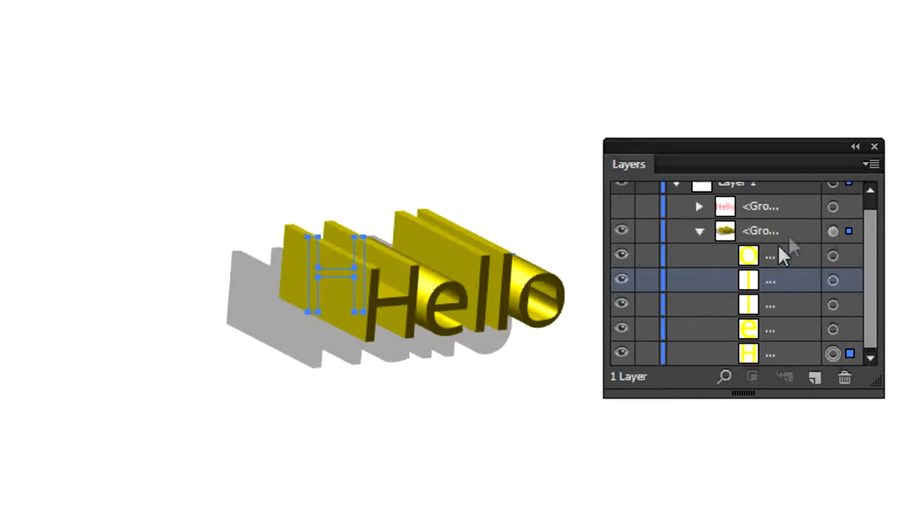
Select the whole extruded Hello group and move it slightly to the left
{"action": "left_click", "coordinate": [833, 230]}
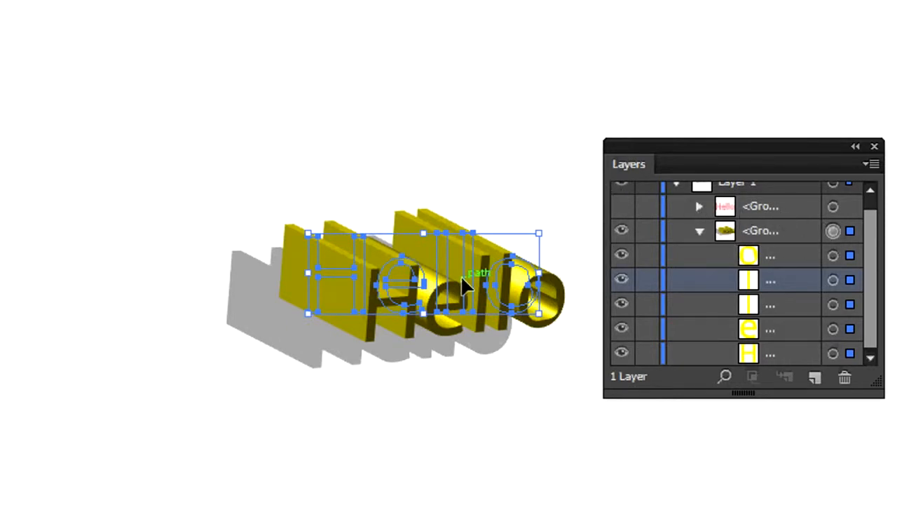
{"action": "left_click_drag", "start_coordinate": [460, 275], "coordinate": [384, 283]}
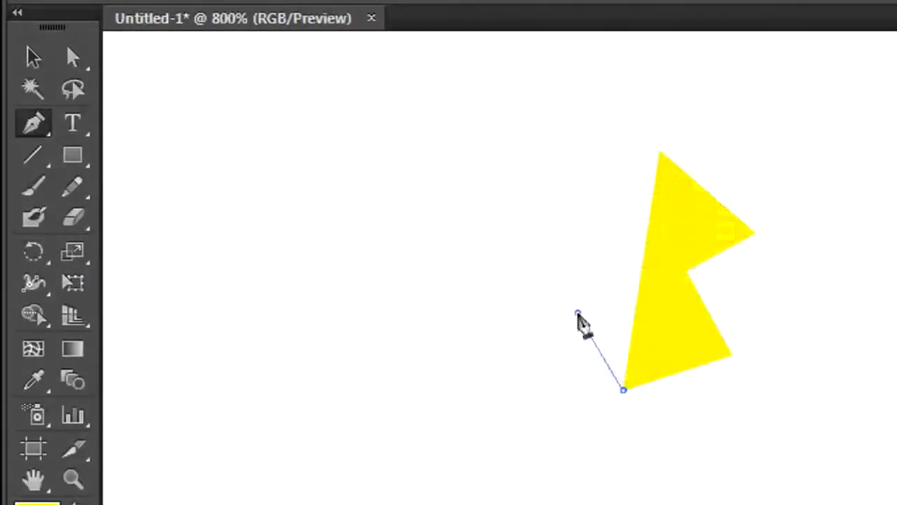
Draw a closed yellow shape with the Pen tool, curved along its top and left side and straight along its bottom
{"action": "left_click", "coordinate": [577, 312]}
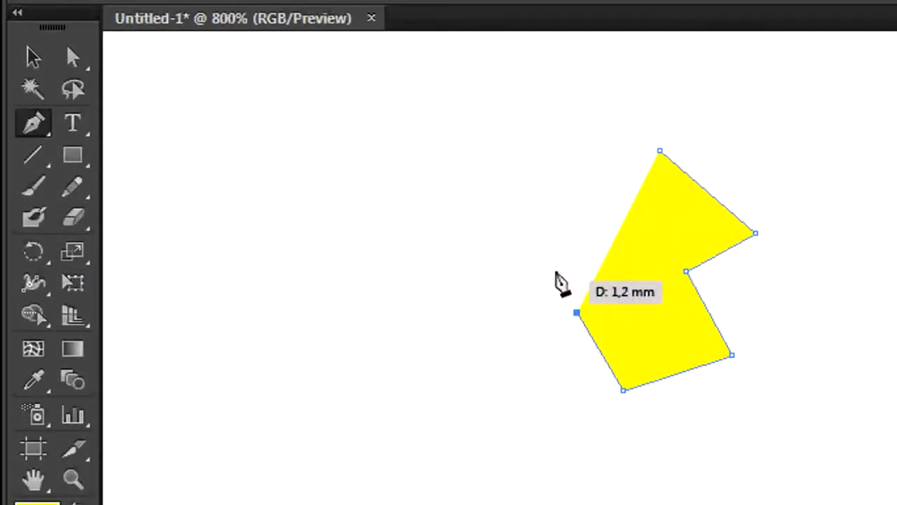
{"action": "left_click", "coordinate": [564, 200]}
{"action": "left_click", "coordinate": [660, 150]}
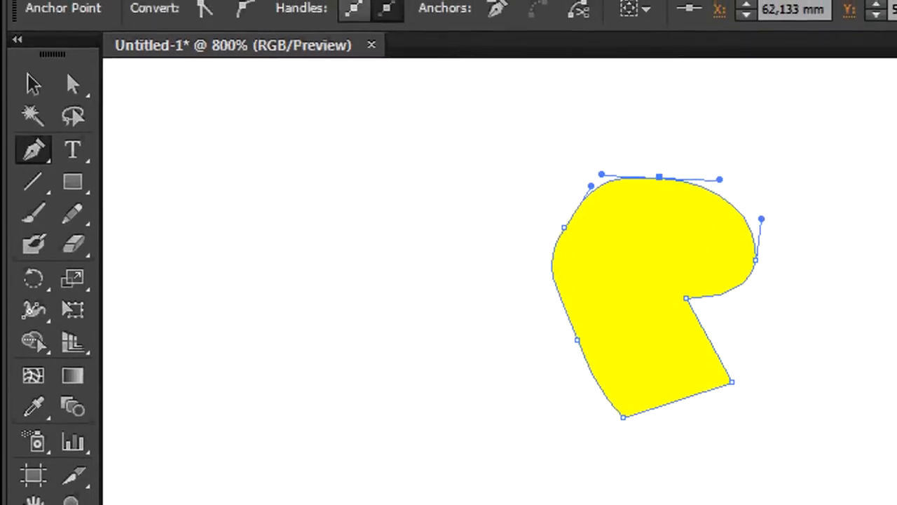
Preview the 3D Extrude & Bevel effect on the yellow Pen-drawn shape
{"action": "left_click", "coordinate": [386, 9]}
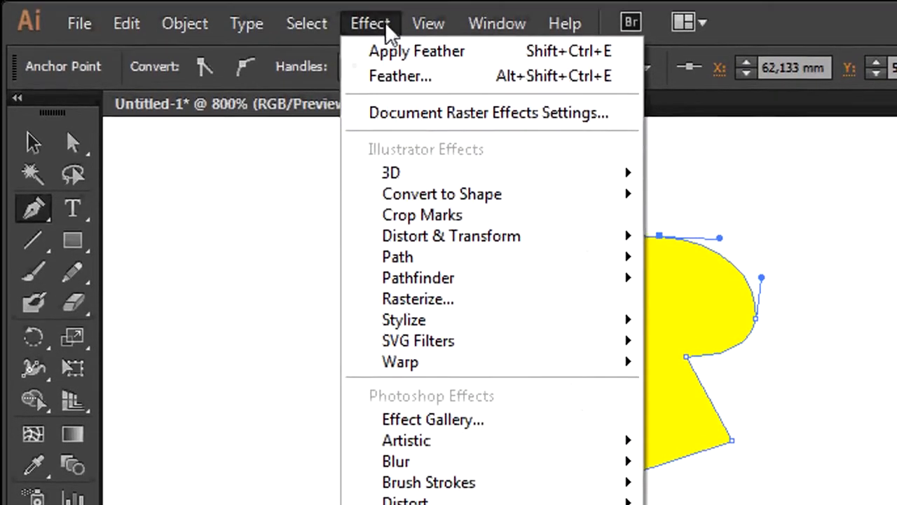
{"action": "mouse_move", "coordinate": [471, 175]}
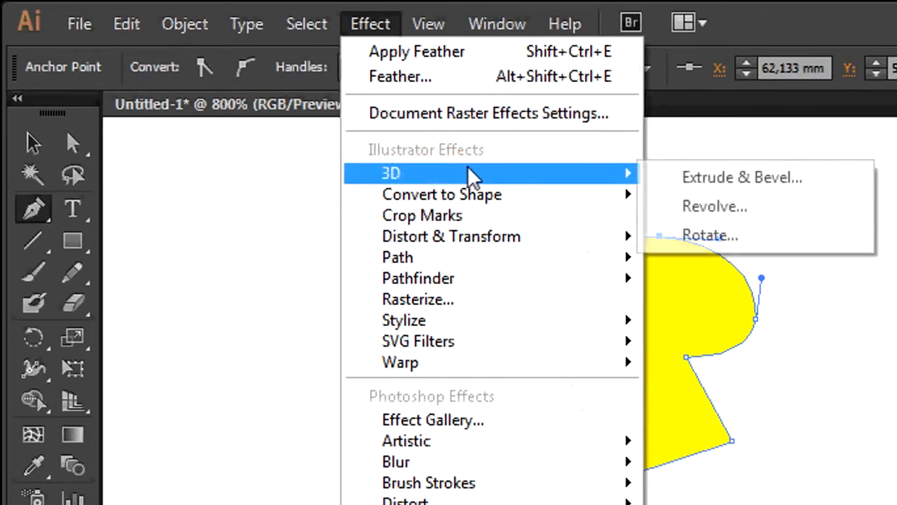
{"action": "left_click", "coordinate": [736, 184]}
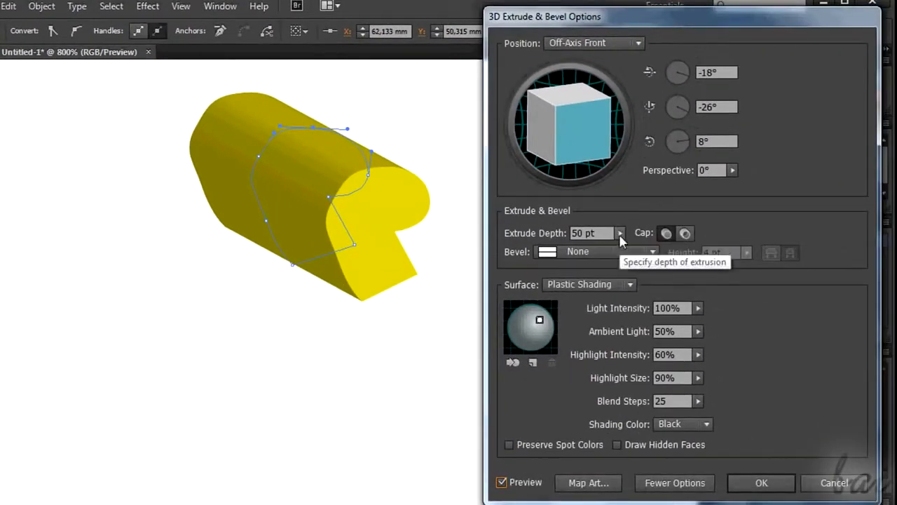
{"action": "left_click", "coordinate": [621, 235]}
{"action": "left_click_drag", "start_coordinate": [544, 250], "coordinate": [542, 246]}
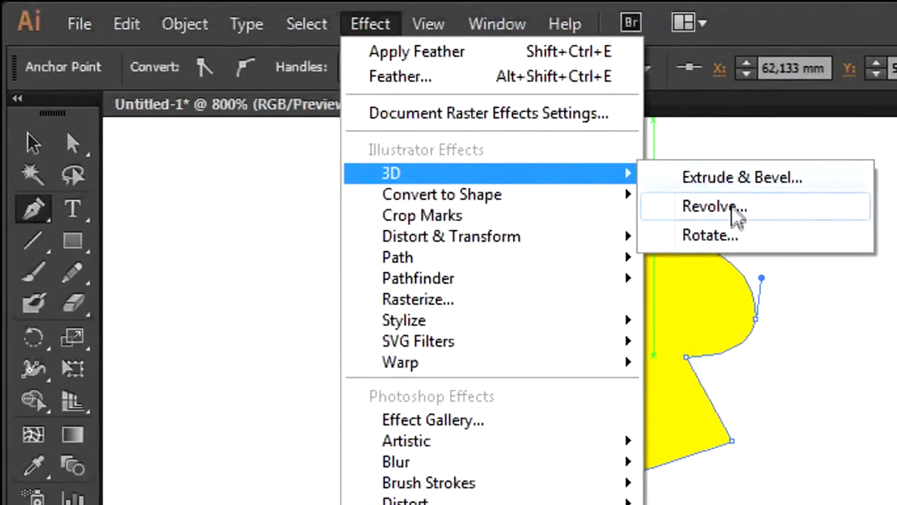
Apply 3D Revolve to the yellow shape with rotation -9°, -8°, -1°, a 360° angle and 0 pt offset from the Left Edge
{"action": "left_click", "coordinate": [714, 206]}
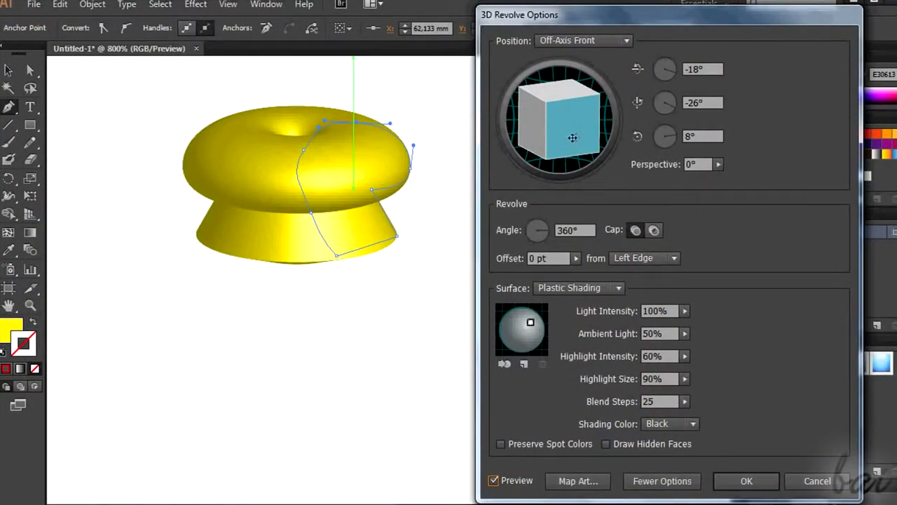
{"action": "mouse_move", "coordinate": [573, 136]}
{"action": "left_mouse_down"}
{"action": "mouse_move", "coordinate": [565, 126]}
{"action": "mouse_move", "coordinate": [561, 136]}
{"action": "mouse_move", "coordinate": [565, 125]}
{"action": "left_mouse_up"}
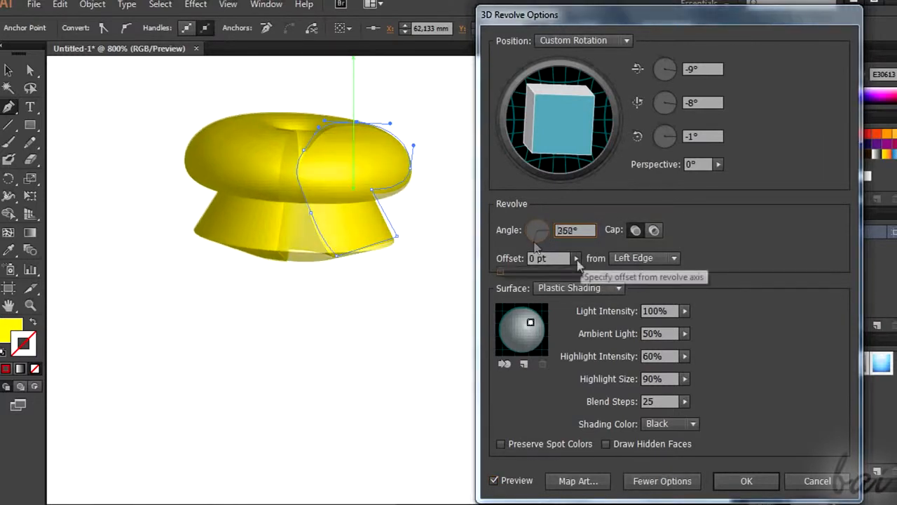
{"action": "left_click", "coordinate": [577, 259]}
{"action": "left_click_drag", "start_coordinate": [519, 275], "coordinate": [500, 273]}
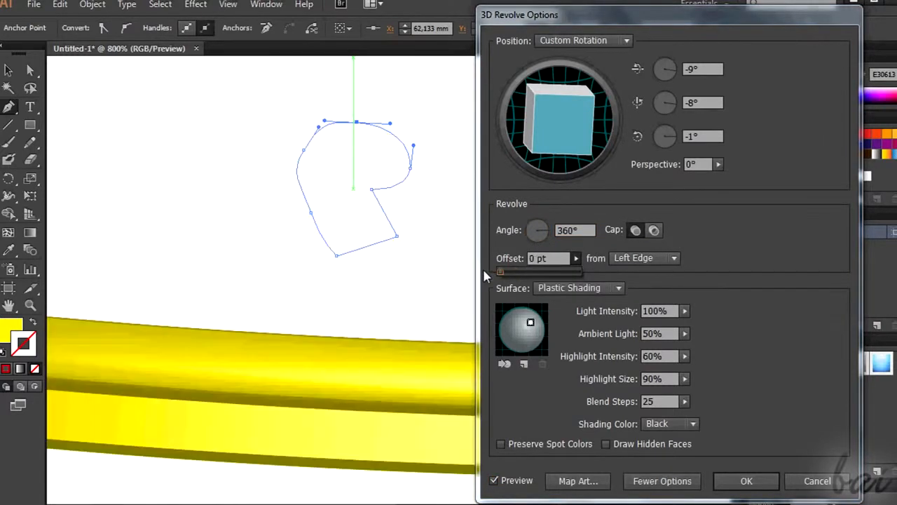
{"action": "left_click", "coordinate": [643, 258]}
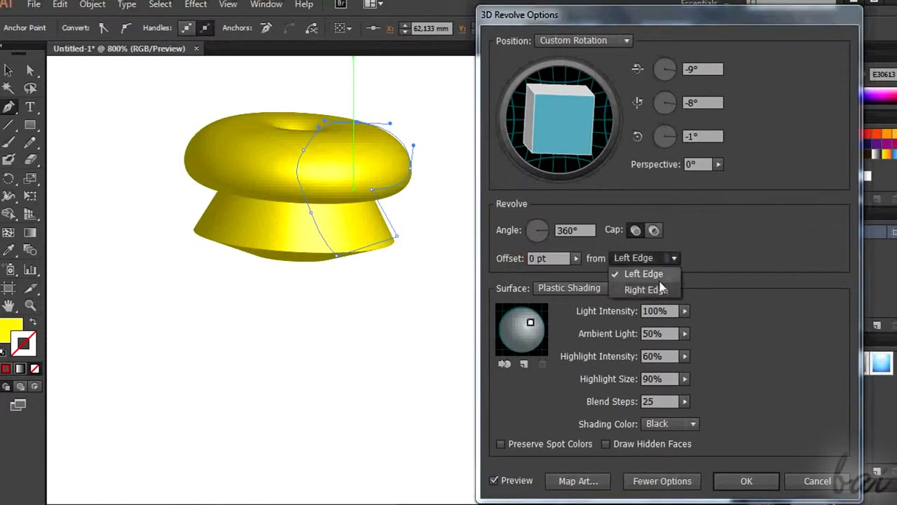
{"action": "left_click", "coordinate": [649, 288]}
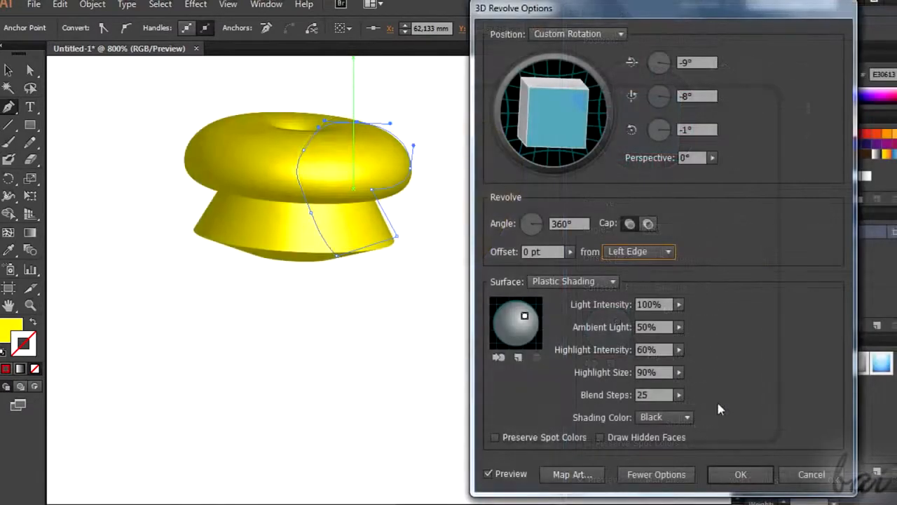
{"action": "left_click", "coordinate": [744, 475]}
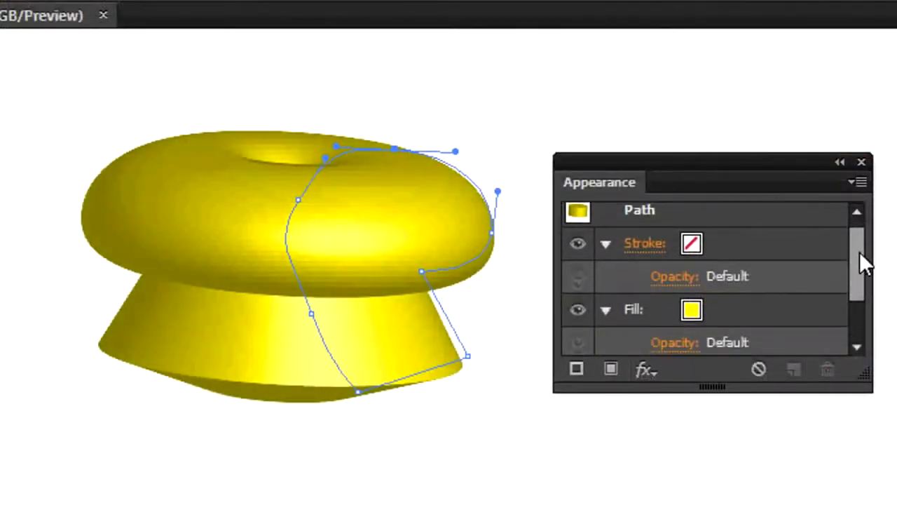
Tilt the revolved shape further through its 3D Revolve settings and reshape the upper curves of its source path
{"action": "left_click_drag", "start_coordinate": [863, 259], "coordinate": [866, 297]}
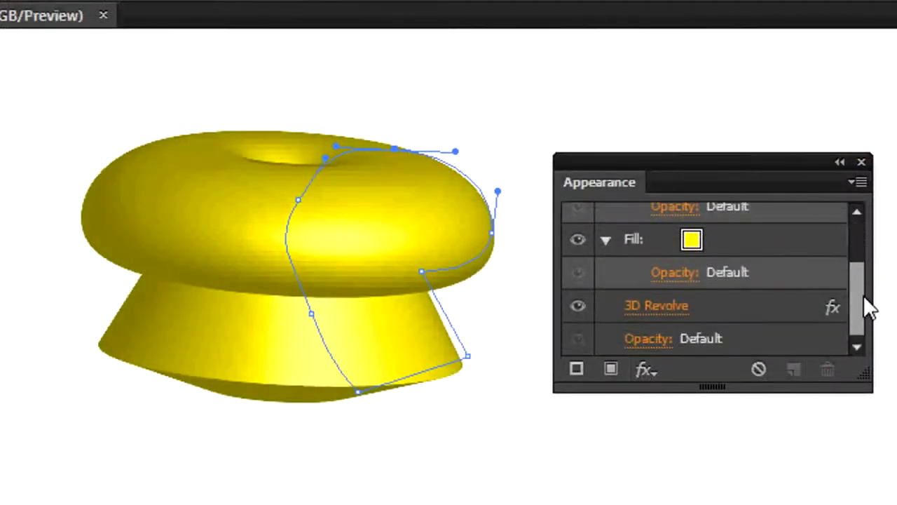
{"action": "left_click", "coordinate": [668, 310]}
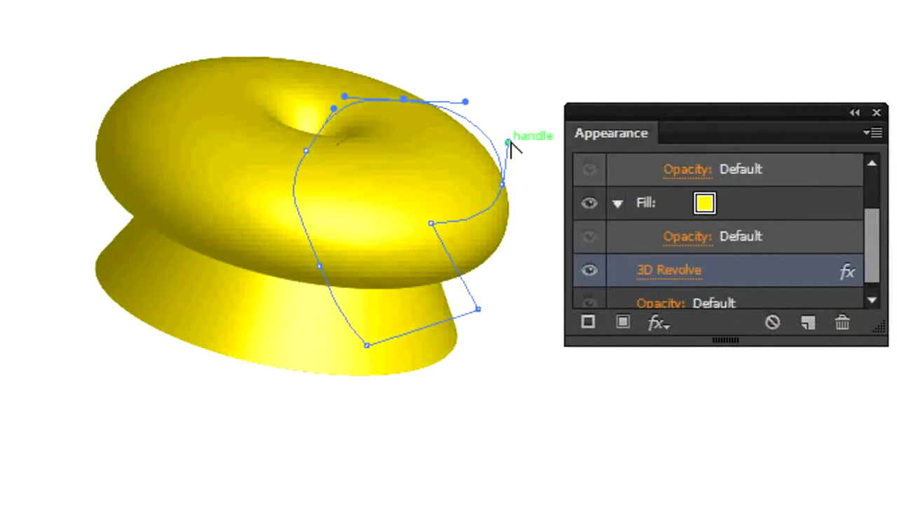
{"action": "left_click_drag", "start_coordinate": [511, 143], "coordinate": [523, 115]}
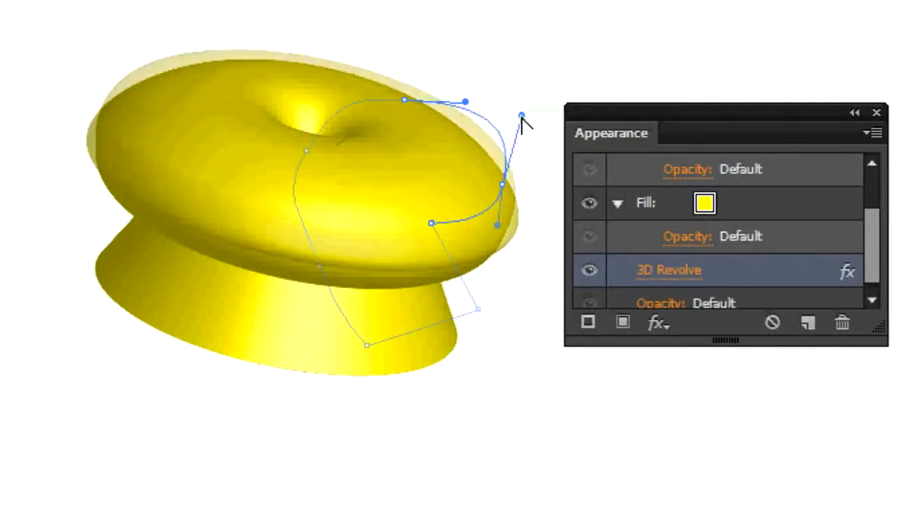
{"action": "left_click_drag", "start_coordinate": [404, 100], "coordinate": [404, 80]}
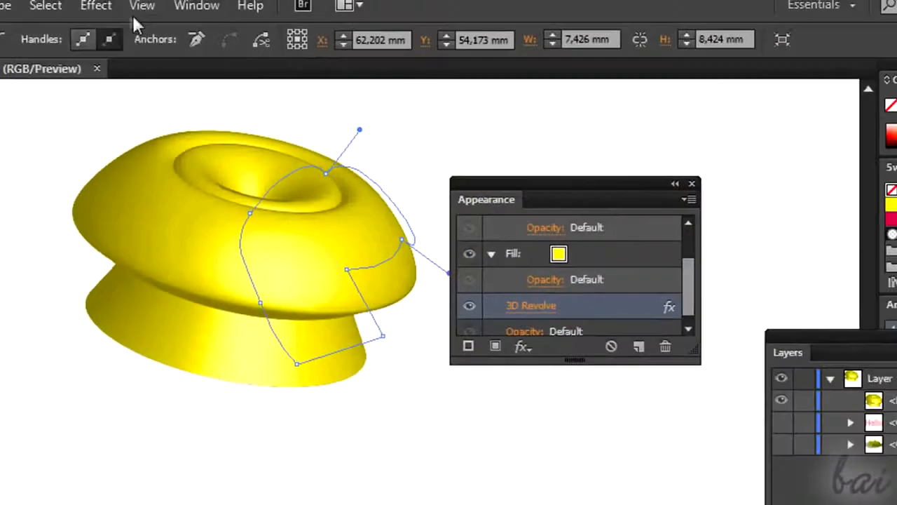
Try an Outer Glow effect on the revolved yellow shape, previewing it and picking a different glow color
{"action": "left_click", "coordinate": [98, 10]}
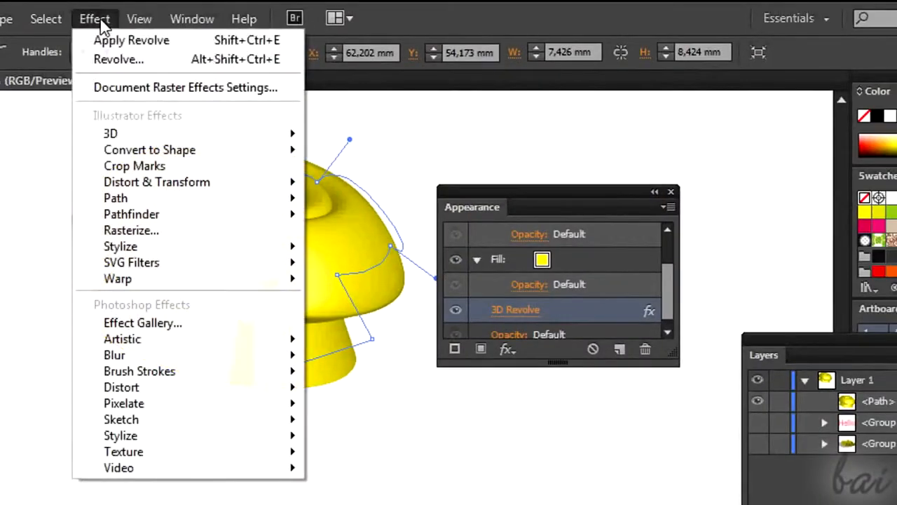
{"action": "mouse_move", "coordinate": [206, 248]}
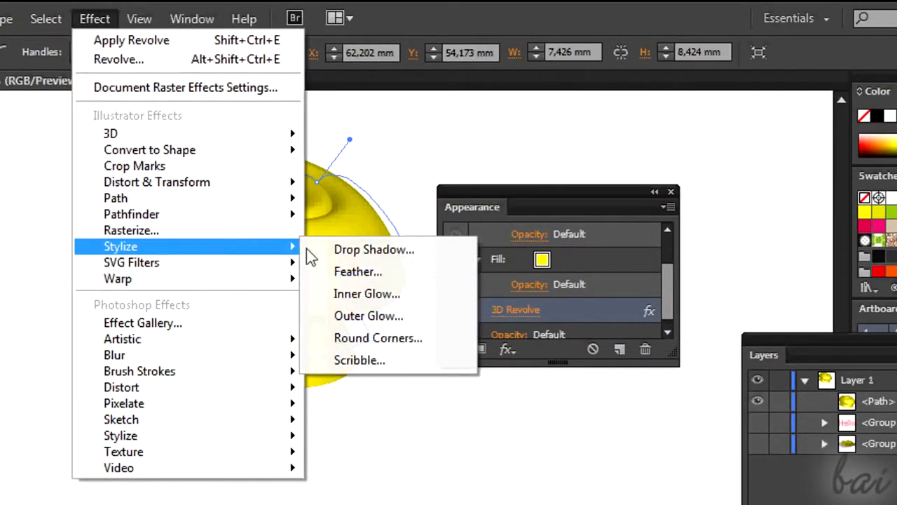
{"action": "left_click", "coordinate": [390, 315]}
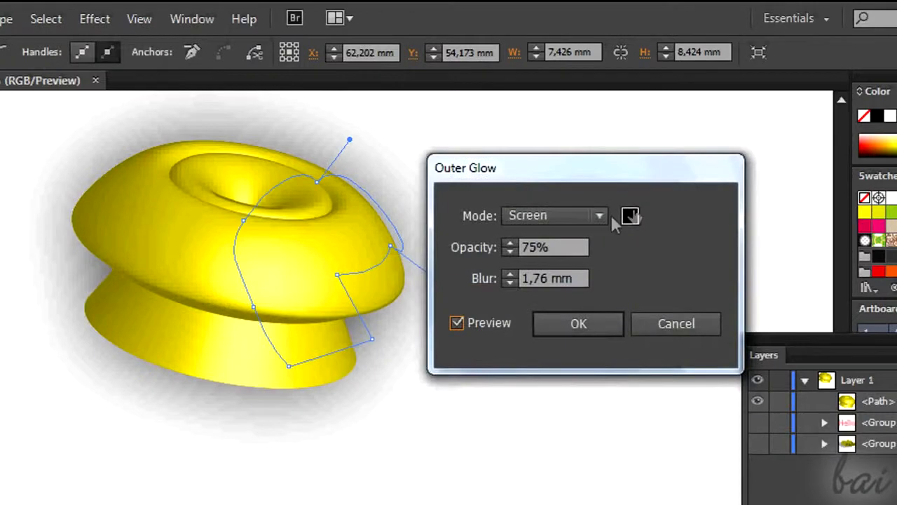
{"action": "left_click", "coordinate": [630, 216]}
{"action": "mouse_move", "coordinate": [483, 444]}
{"action": "left_mouse_down"}
{"action": "mouse_move", "coordinate": [481, 471]}
{"action": "mouse_move", "coordinate": [479, 459]}
{"action": "left_mouse_up"}
{"action": "left_click", "coordinate": [416, 303]}
{"action": "left_click_drag", "start_coordinate": [428, 286], "coordinate": [444, 245]}
{"action": "left_click", "coordinate": [668, 251]}
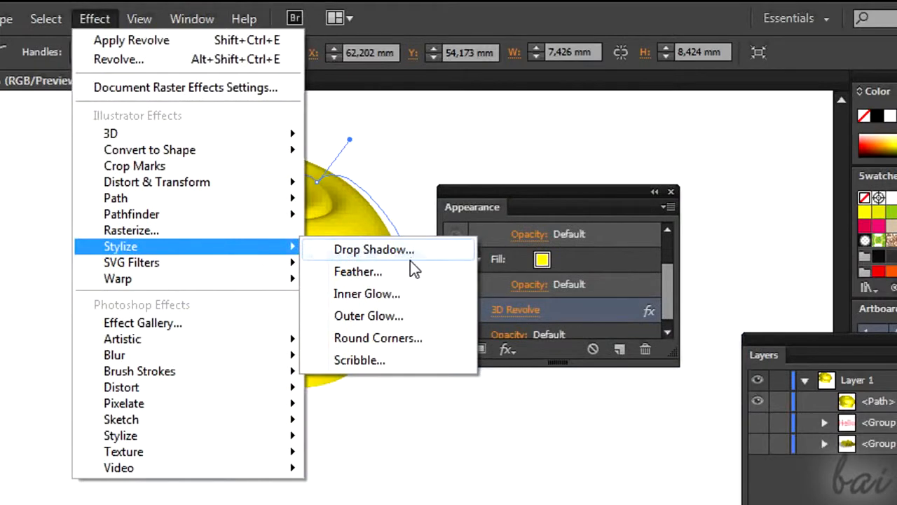
Apply a Multiply Drop Shadow with 37% opacity, -2 mm X offset, 1 mm Y offset and 0 mm blur, and deselect the revolved shape
{"action": "left_click", "coordinate": [411, 252]}
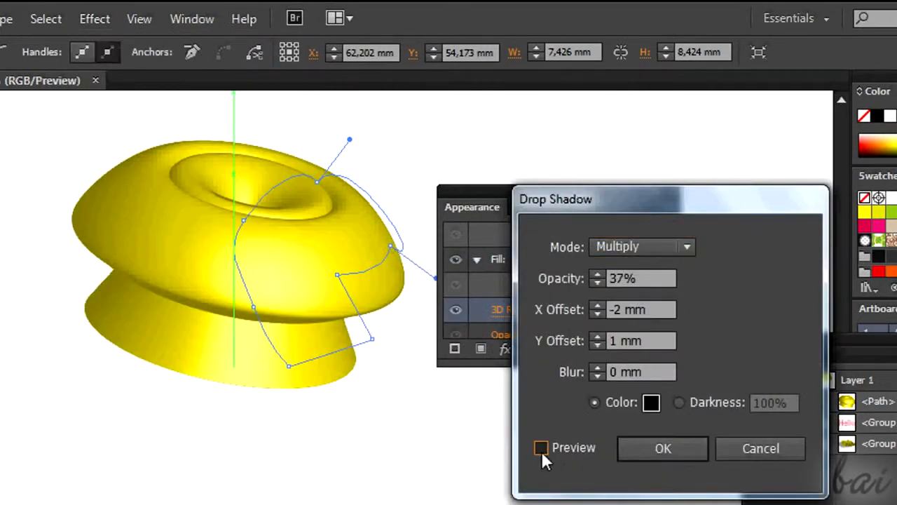
{"action": "left_click", "coordinate": [542, 449]}
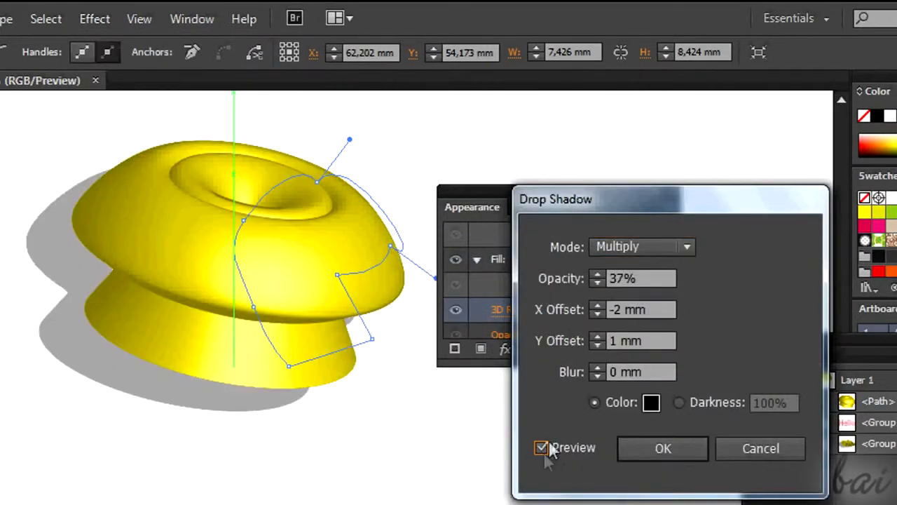
{"action": "left_click", "coordinate": [677, 454]}
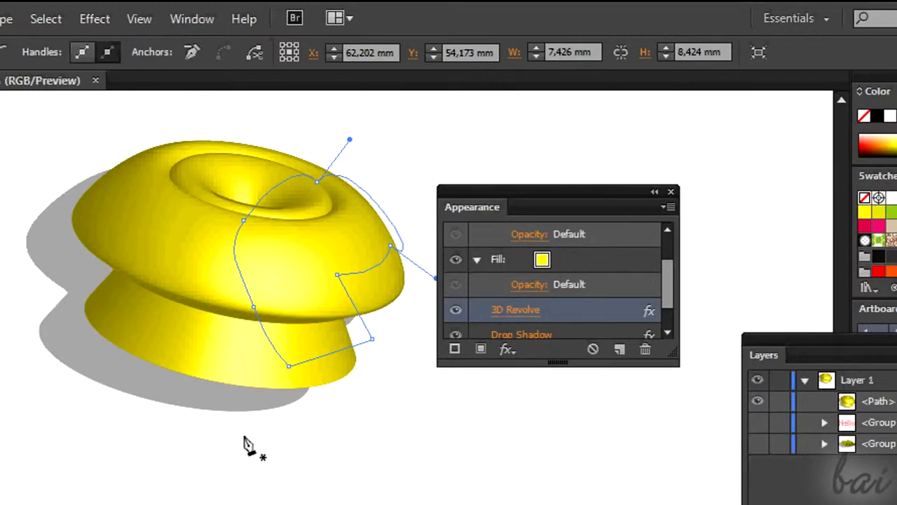
{"action": "key", "text": "v"}
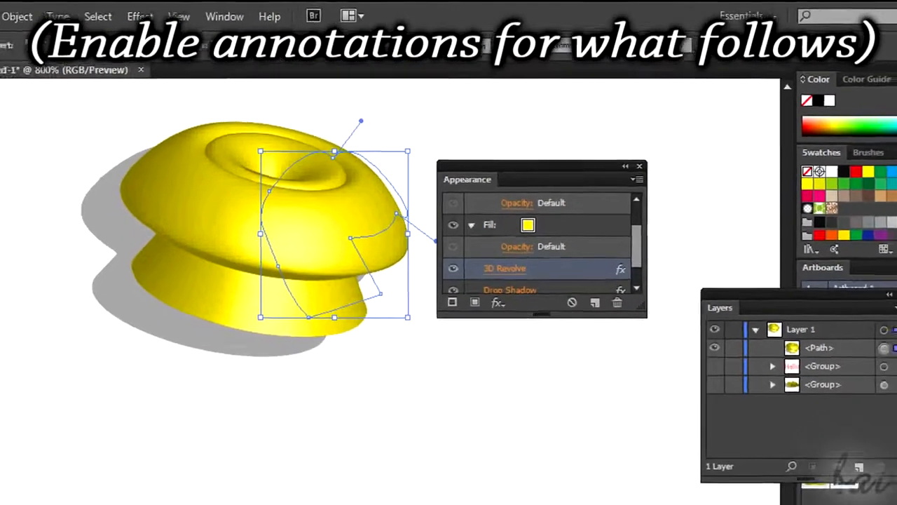
{"action": "left_click", "coordinate": [133, 502]}
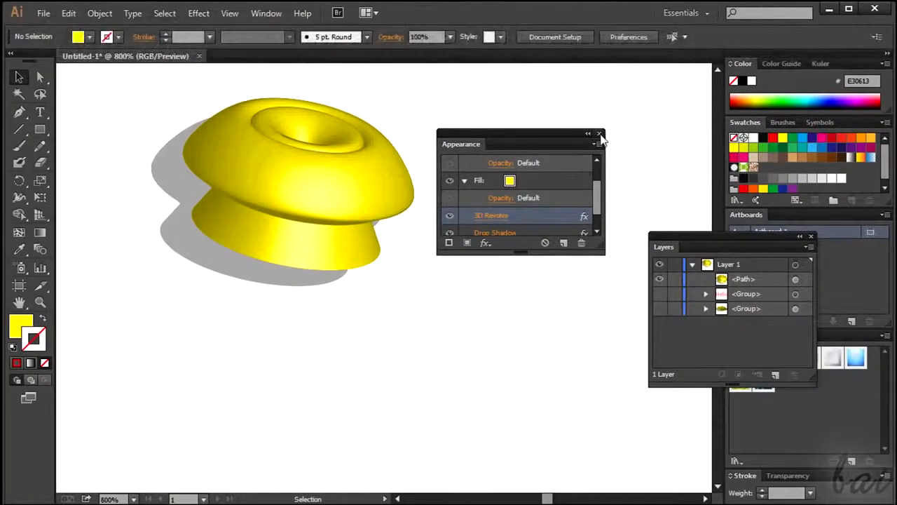